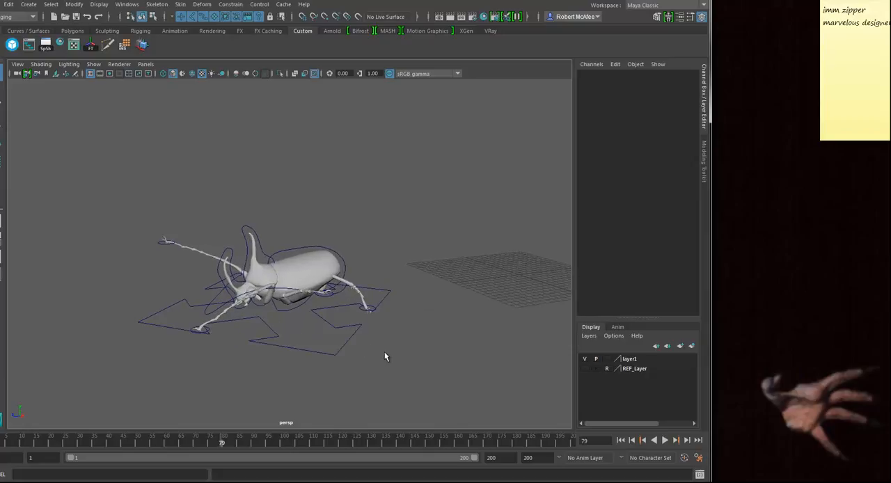
Step: Return the animation to frame 1, reframe the beetle in the perspective view and render the frame
left_click_drag(116, 436, 1, 443)
left_click_drag(197, 384, 375, 305, "alt")
middle_click_drag(375, 305, 340, 305, "alt")
left_click_drag(344, 304, 362, 305, "alt")
middle_click_drag(362, 305, 283, 304, "alt")
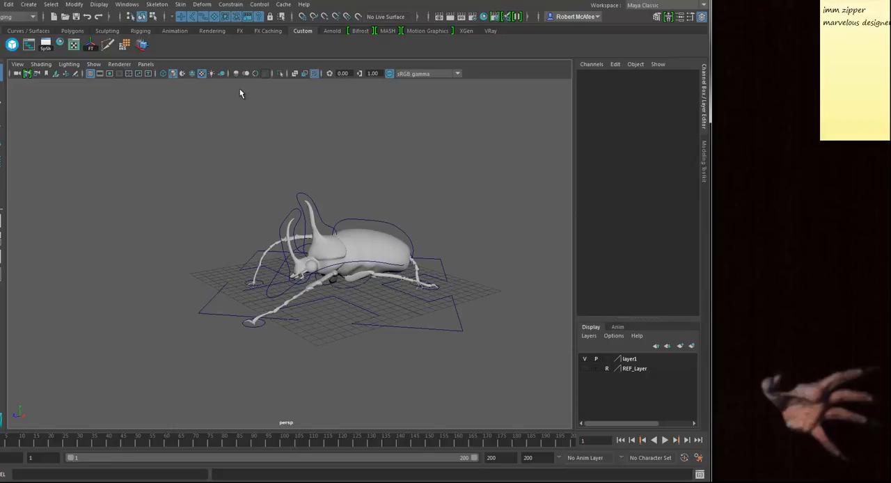
left_click(450, 16)
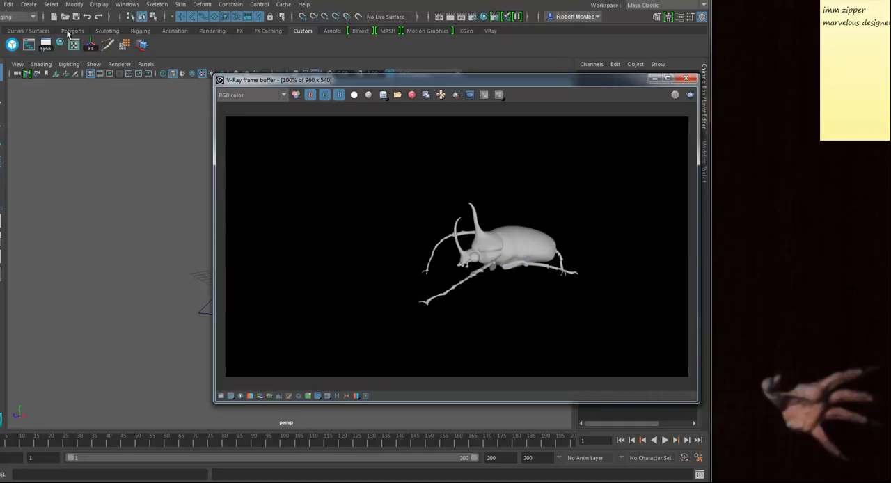
Step: Set all V-Ray plug-ins to Loaded and Auto load in the Plug-in Manager, then close it and the frame buffer
left_click(128, 5)
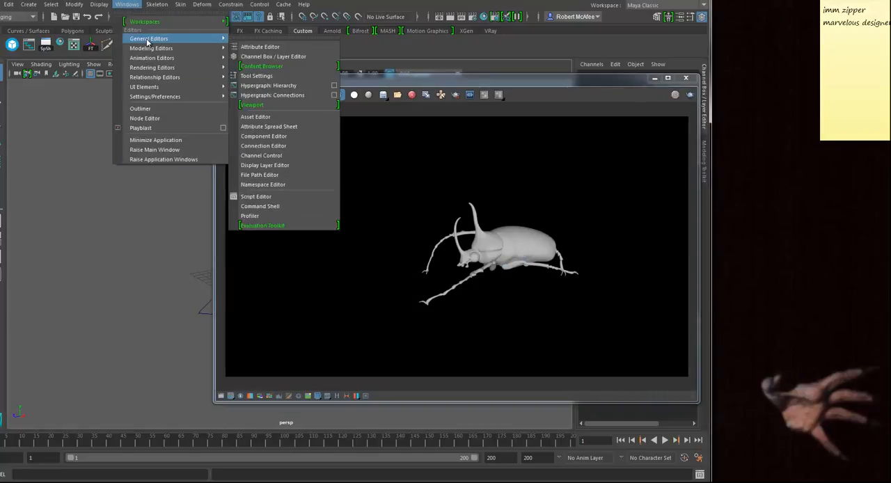
mouse_move(156, 98)
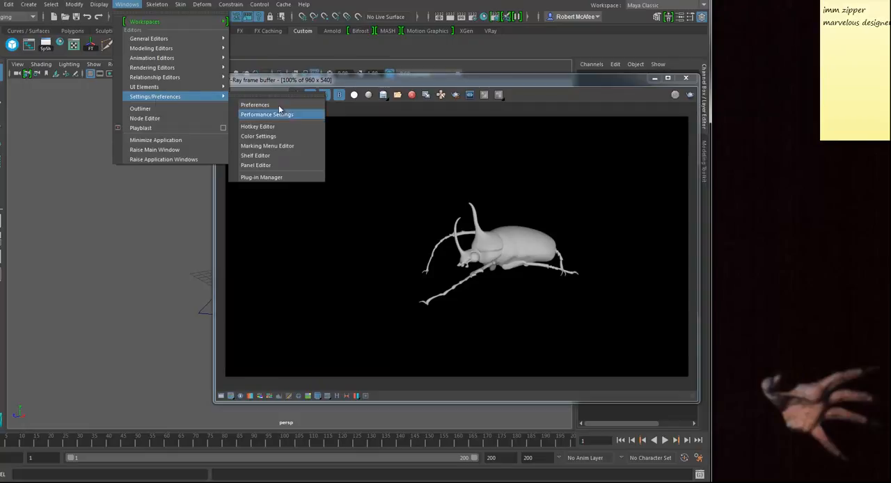
left_click(269, 179)
scroll(396, 306, "down", 10)
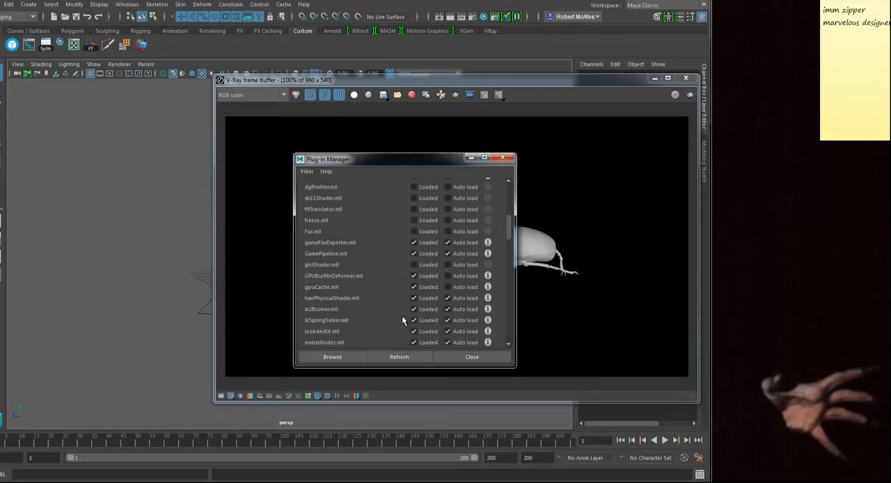
scroll(384, 289, "down", 5)
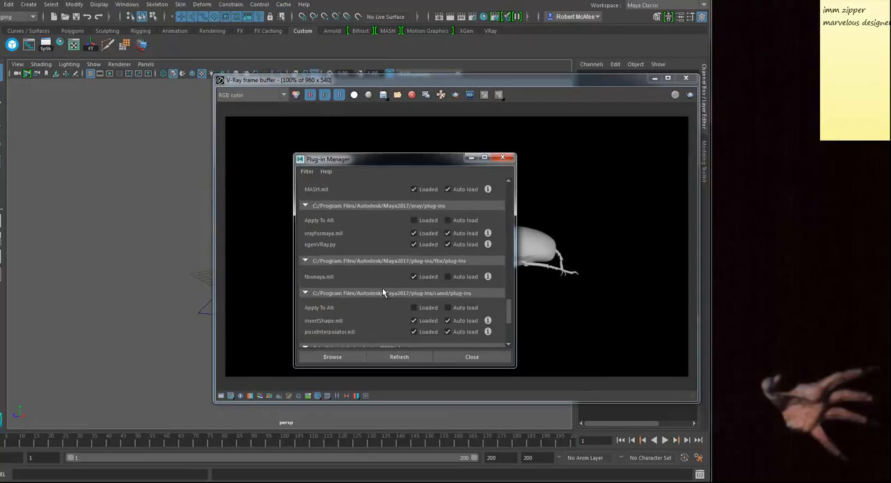
left_click(414, 220)
left_click(448, 220)
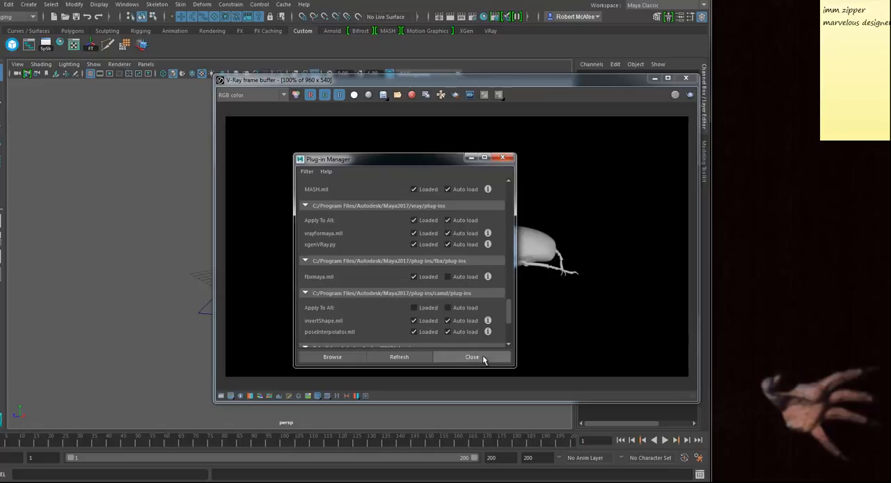
left_click(472, 357)
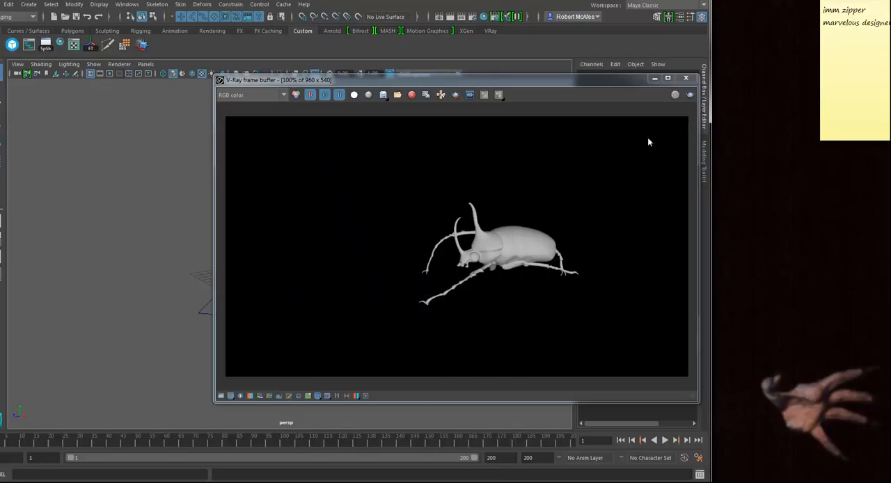
left_click(688, 79)
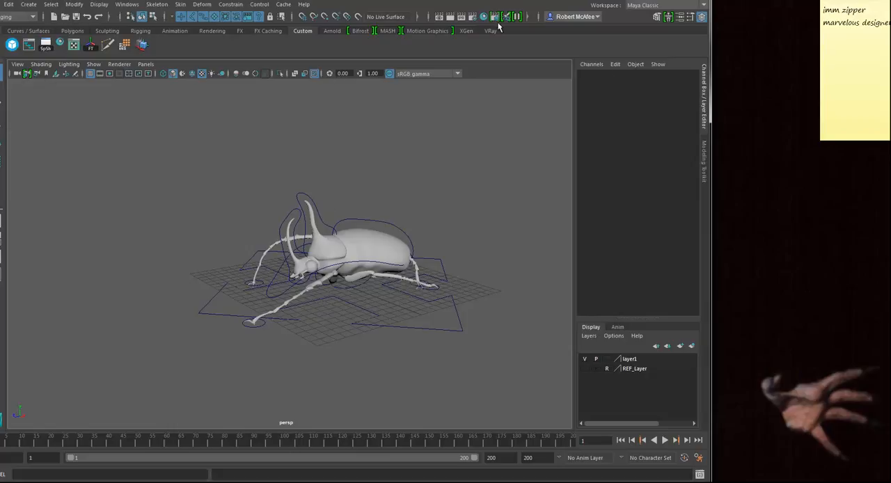
Step: In the V-Ray render settings, set the image sampler type to Adaptive and the render region X size to 32
left_click(474, 17)
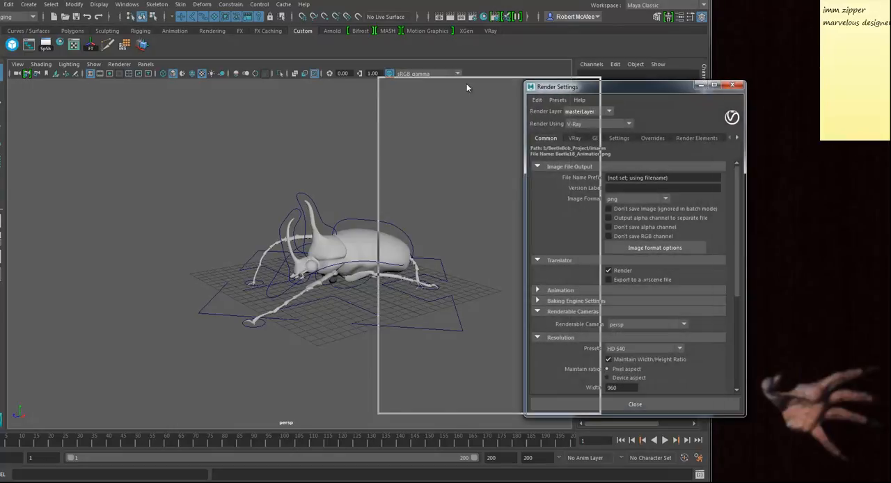
left_click_drag(590, 87, 401, 81)
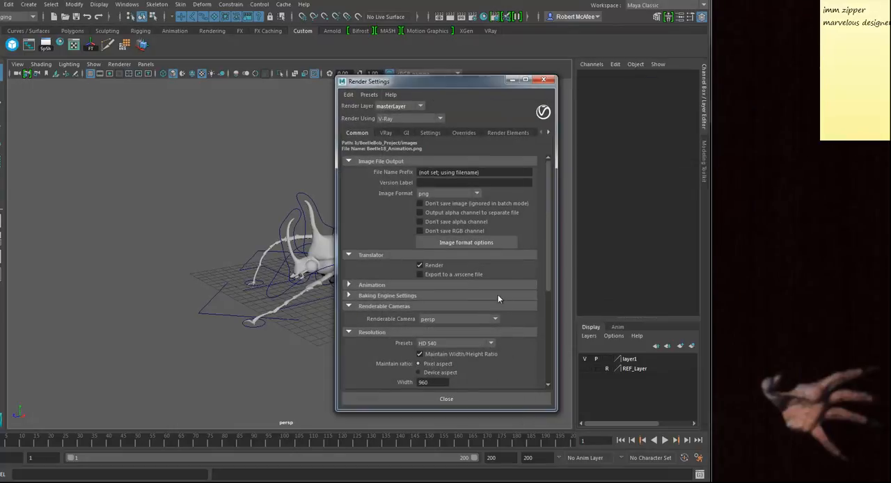
left_click(462, 133)
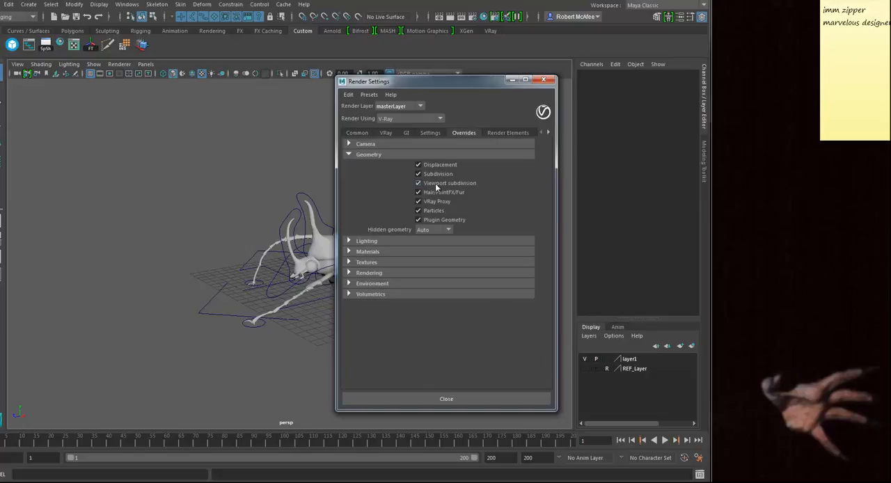
left_click(387, 133)
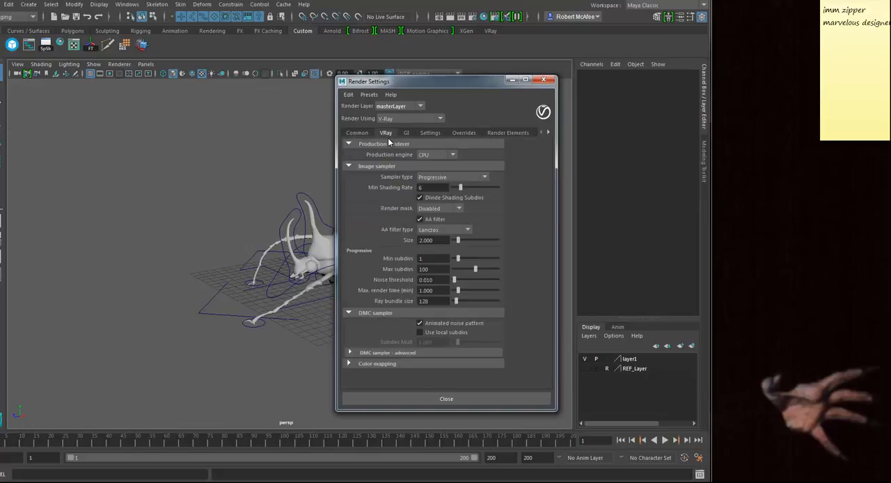
left_click(451, 178)
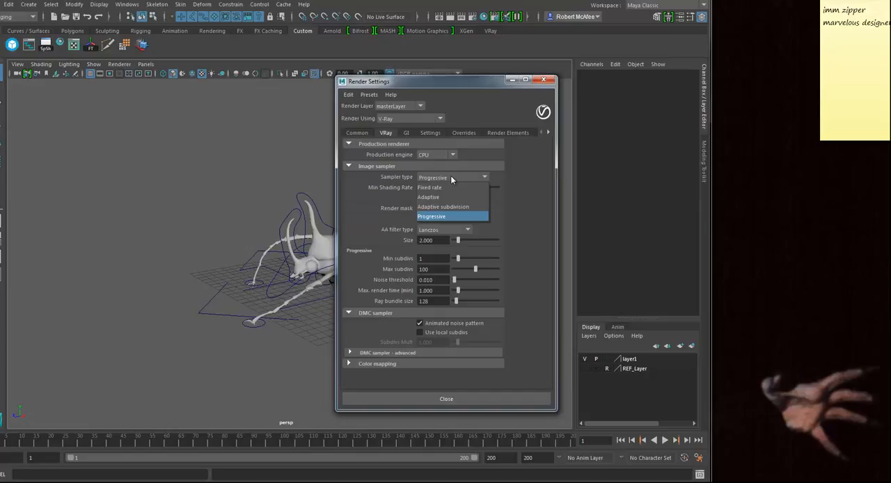
left_click(432, 198)
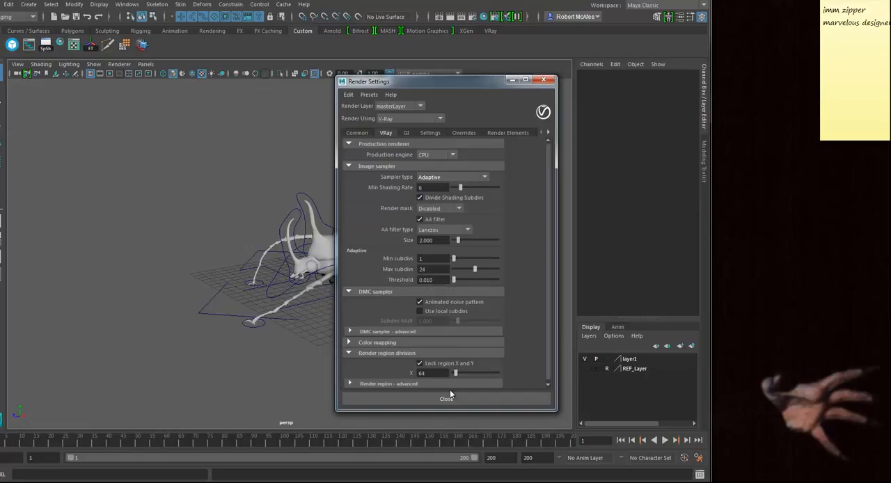
left_click_drag(427, 374, 416, 388)
type("32")
Step: Enable Override Environment in the V-Ray environment overrides
left_click(464, 133)
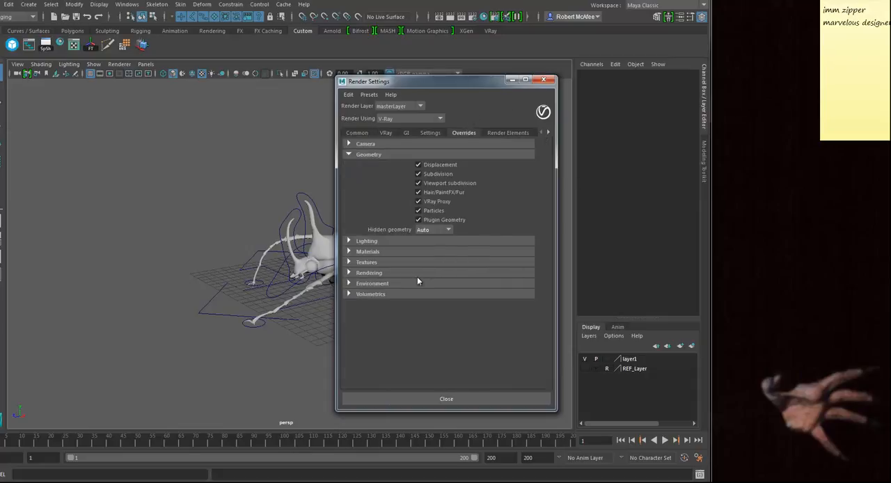
left_click(376, 284)
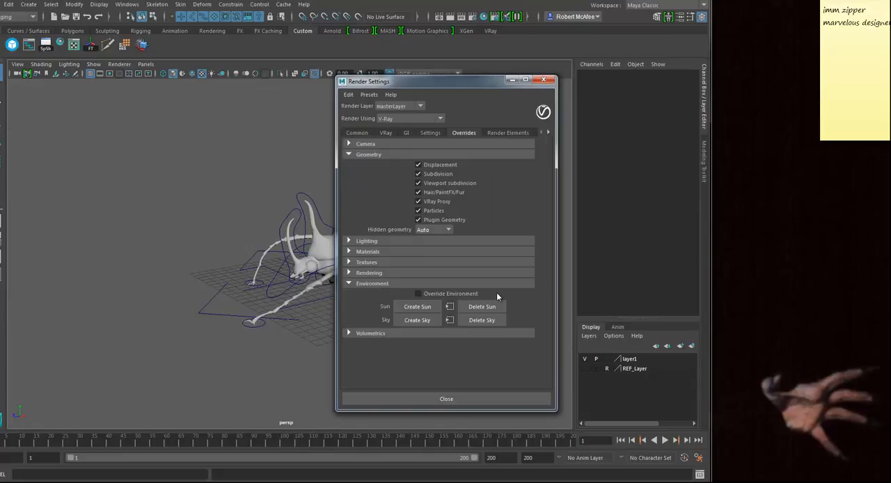
left_click(419, 293)
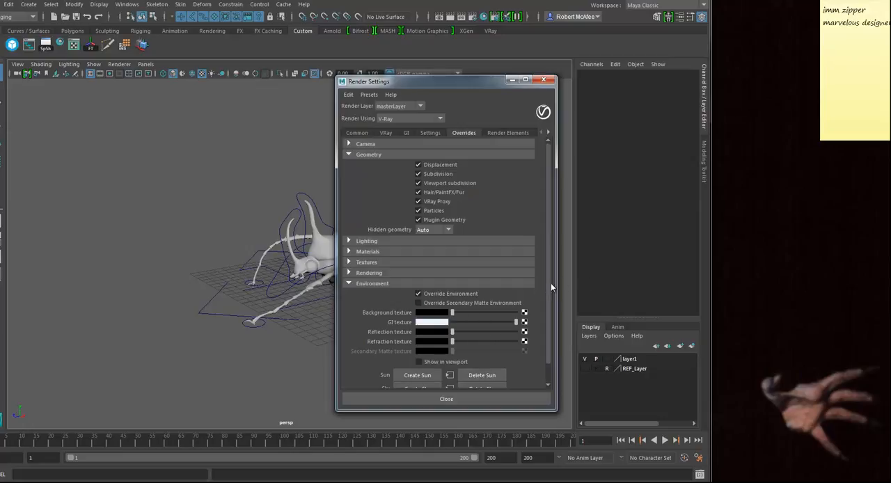
Step: Assign a File texture node to the environment's Background texture
scroll(541, 315, "down", 1)
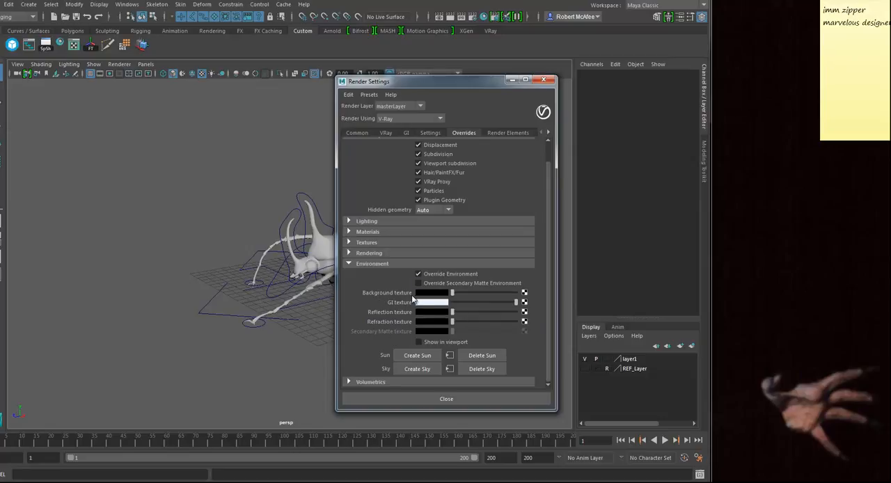
left_click(523, 301)
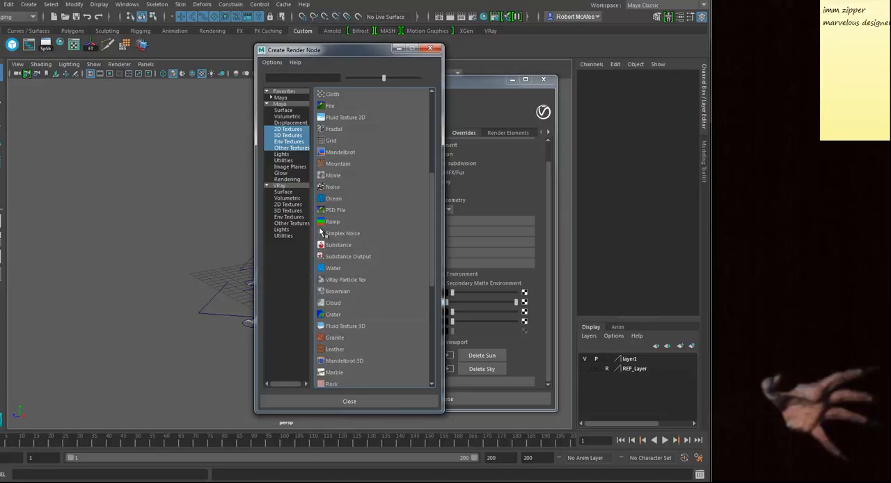
scroll(337, 283, "down", 3)
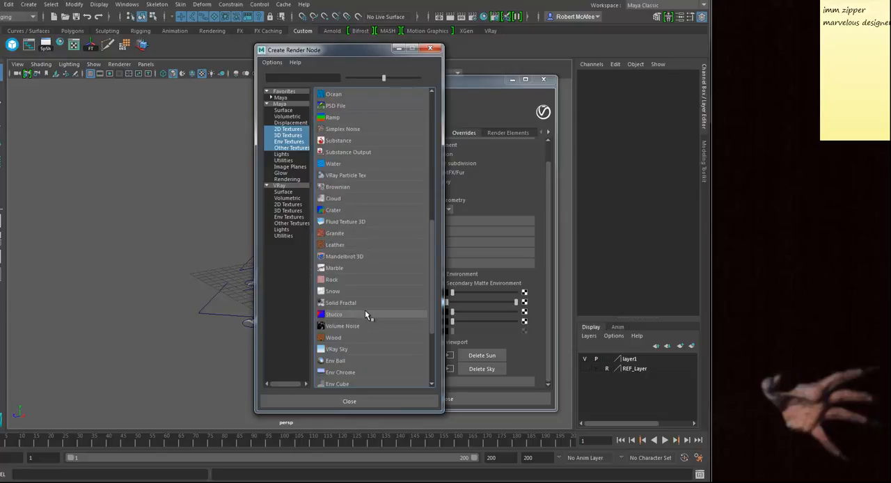
scroll(367, 300, "up", 8)
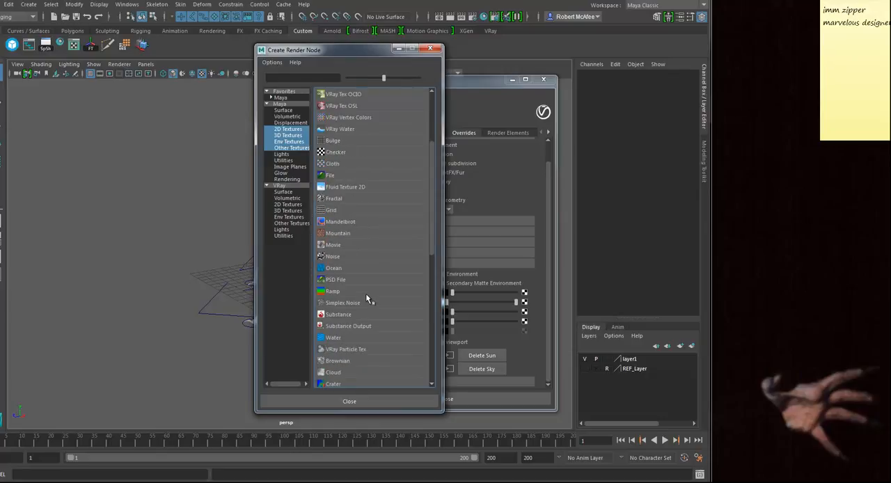
left_click(328, 280)
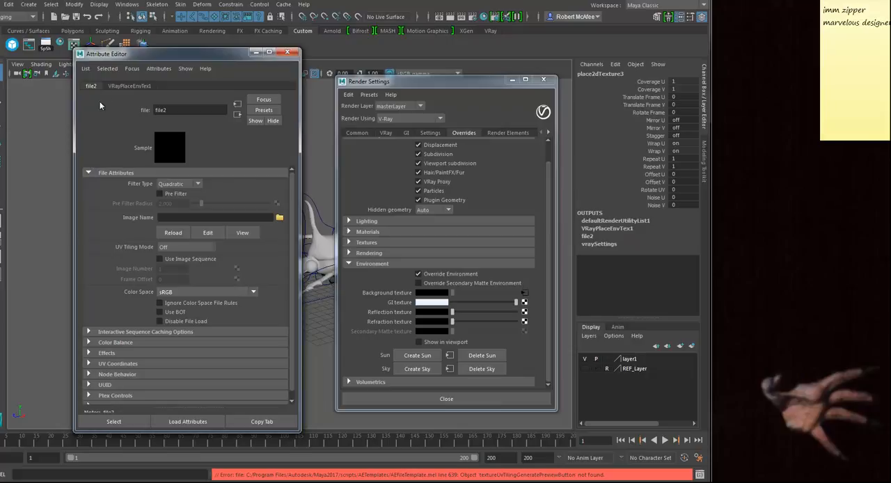
Step: Disable window docking and undocking, and place the Attribute Editor as a floating window beside Render Settings
left_click_drag(132, 57, 216, 65)
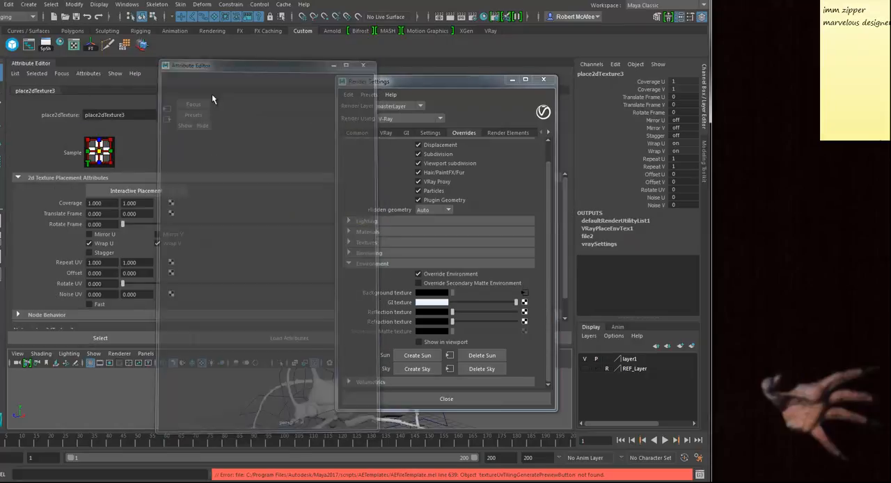
left_click_drag(32, 64, 174, 127)
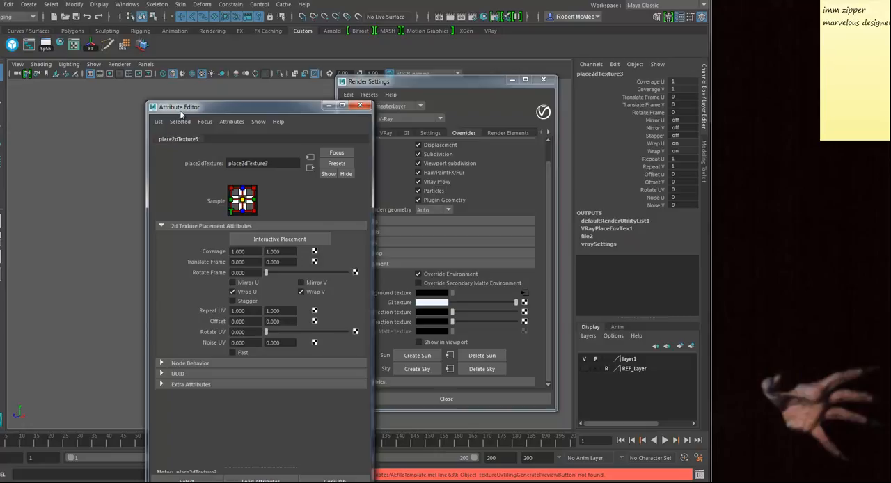
left_click(127, 4)
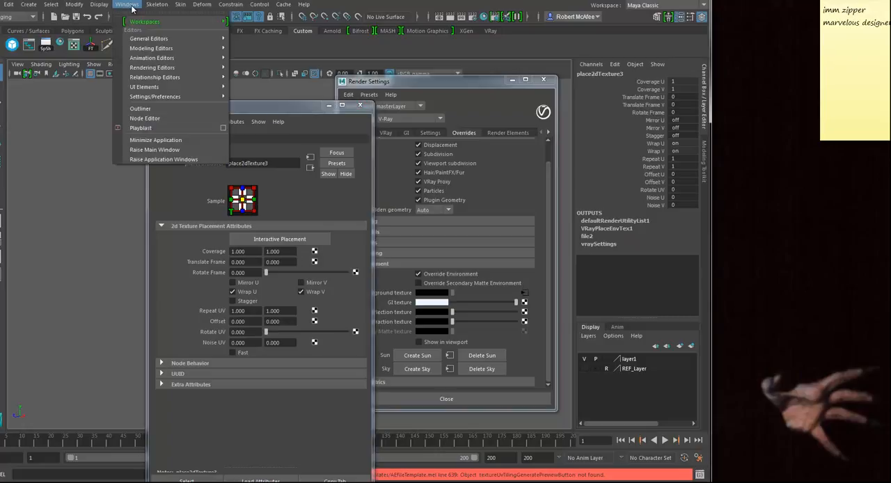
mouse_move(145, 21)
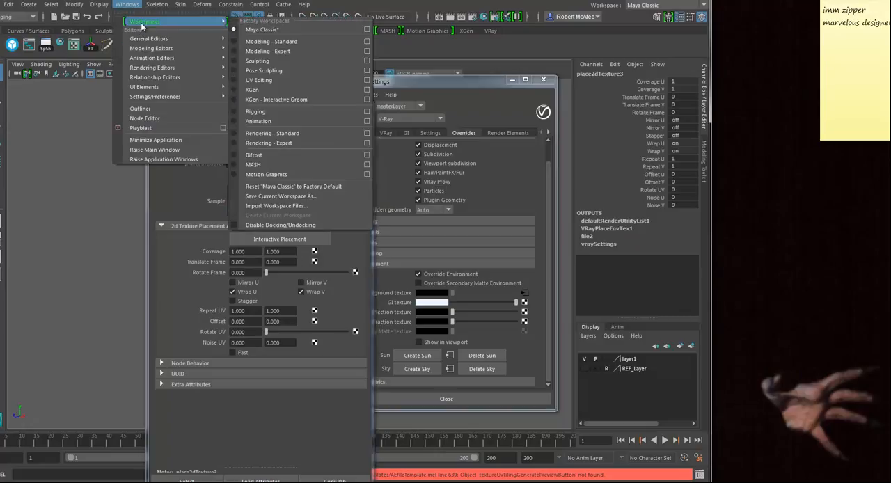
left_click(249, 227)
left_click_drag(253, 108, 272, 58)
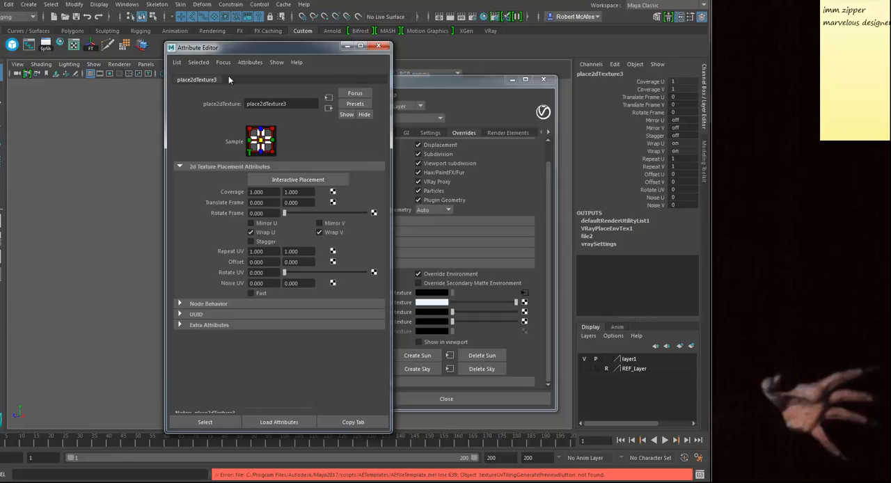
left_click_drag(255, 49, 165, 53)
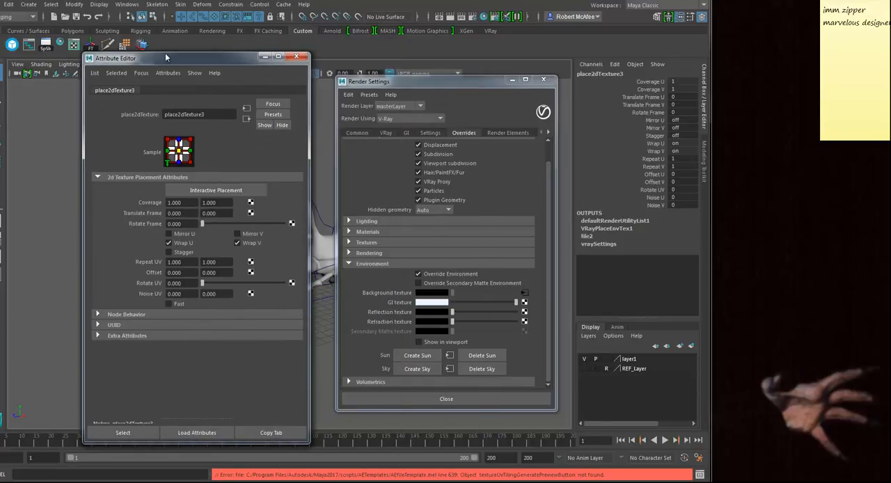
Step: Load Jane-Street-from-Bloor-Street-West-Toronto.jpg into the Background texture's File node and render the frame
left_click(524, 303)
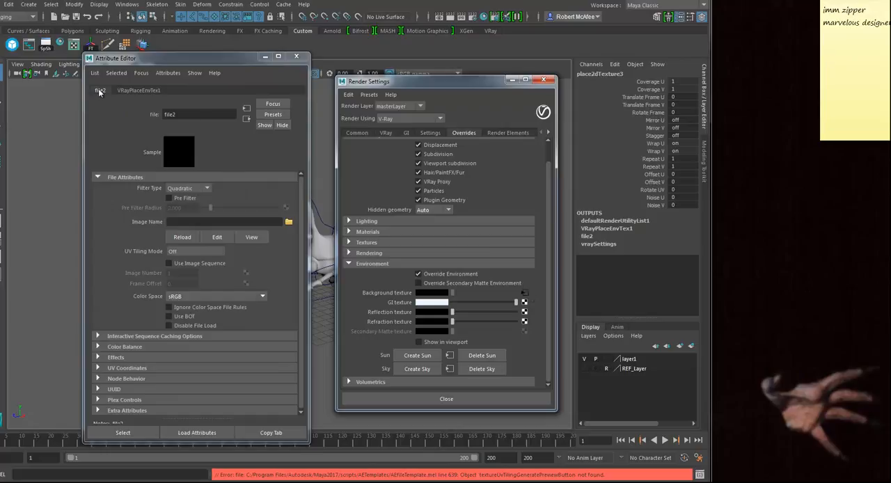
left_click(288, 221)
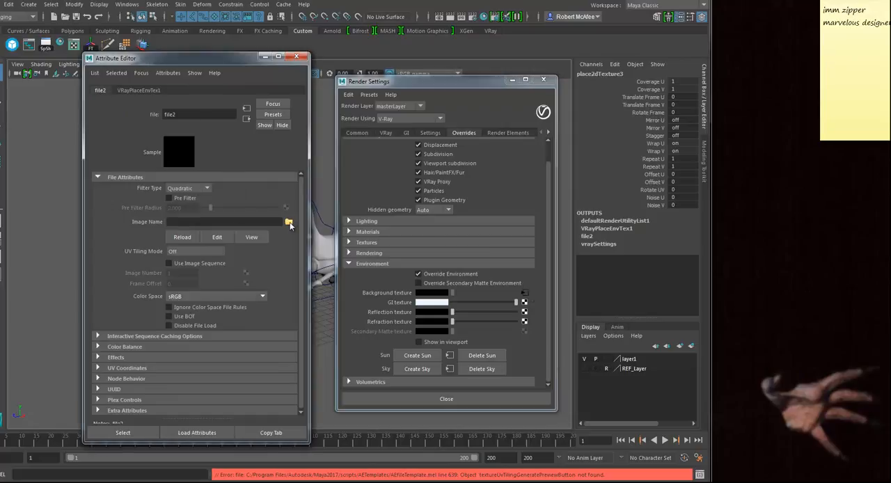
scroll(234, 275, "down", 5)
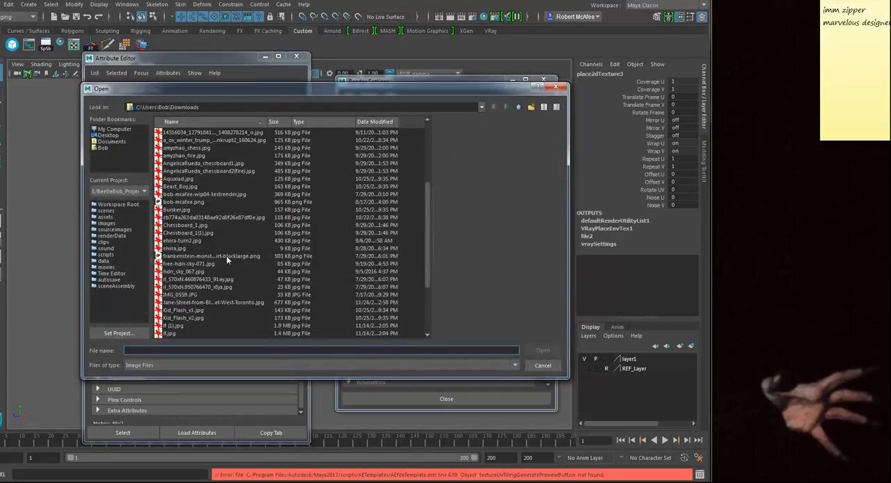
scroll(209, 299, "down", 1)
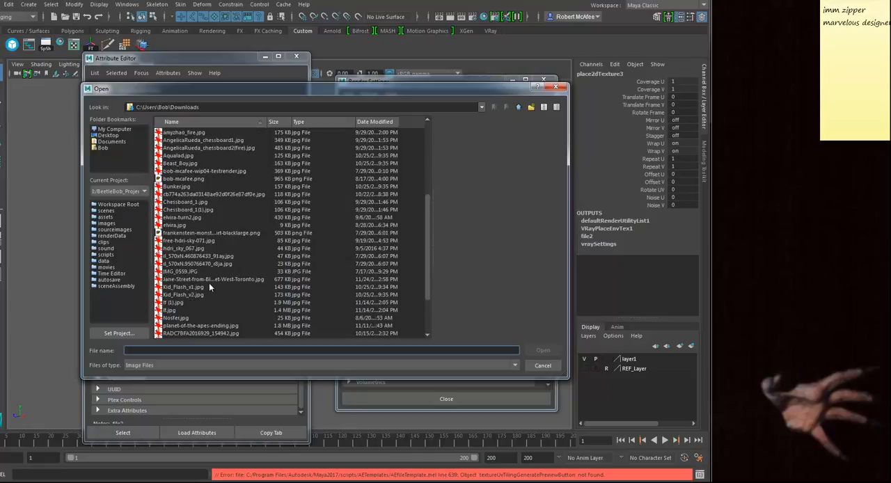
left_click(205, 279)
left_click(547, 351)
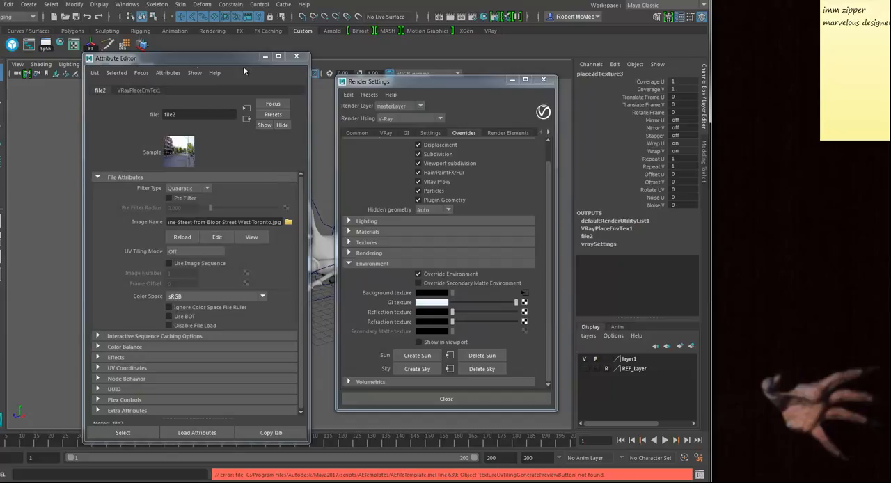
left_click(451, 16)
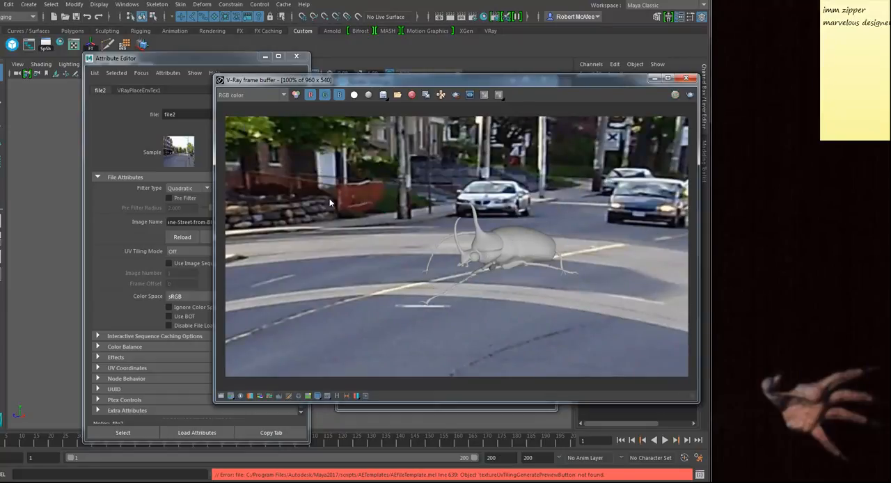
Step: Set the mapping type of the background's VRayPlaceEnvTex1 node to Screen and render the frame
left_click(173, 60)
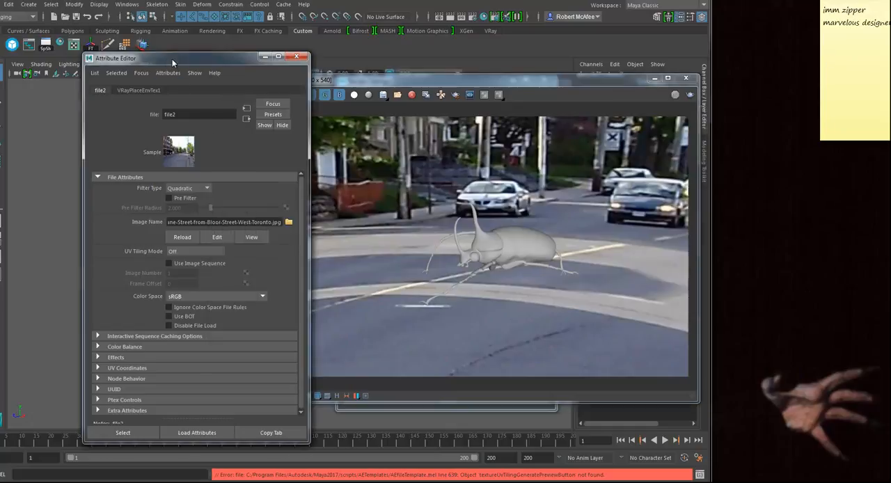
left_click(133, 90)
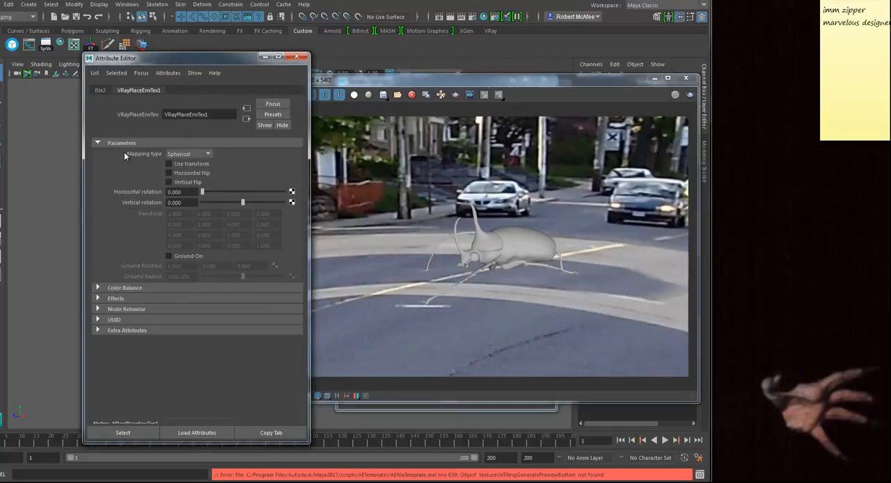
left_click(206, 153)
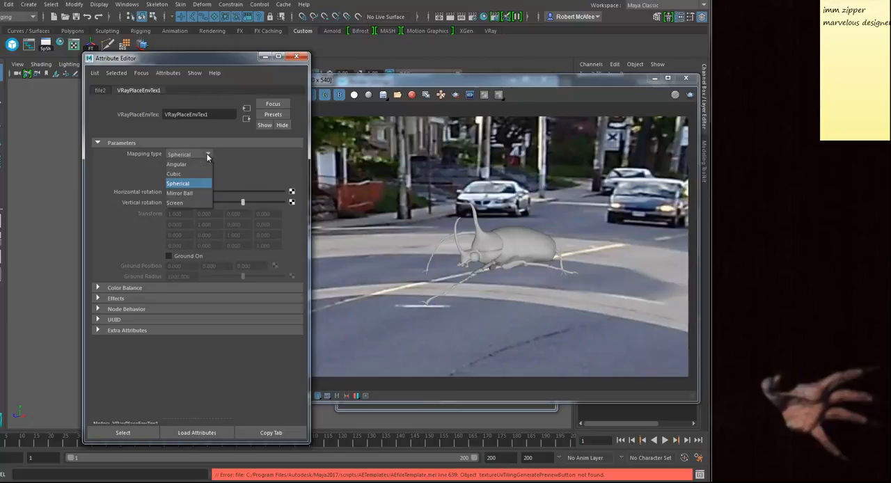
left_click(179, 203)
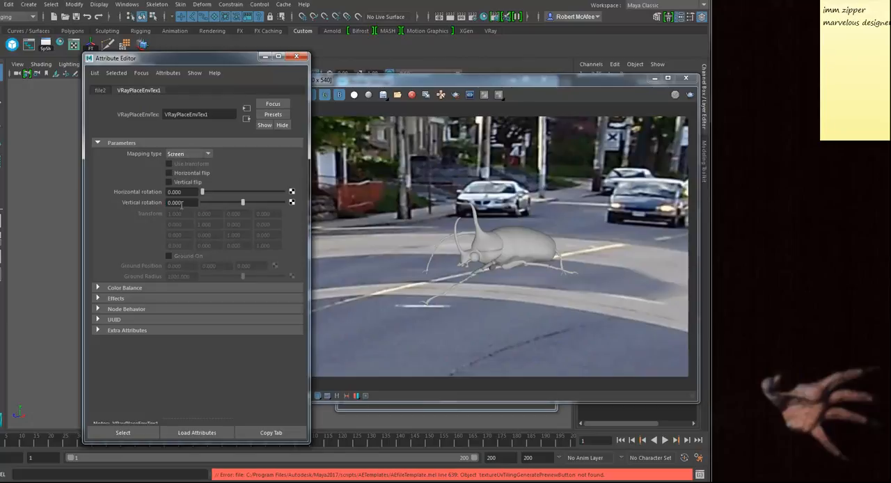
left_click(428, 97)
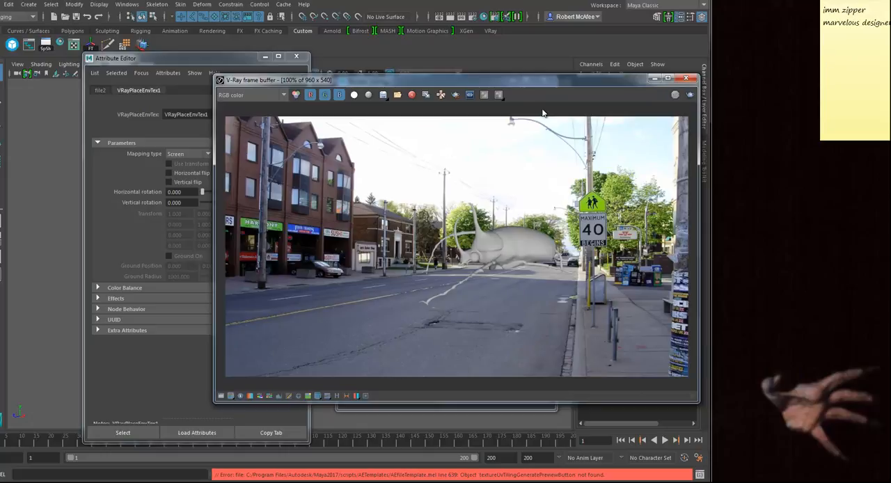
left_click(688, 79)
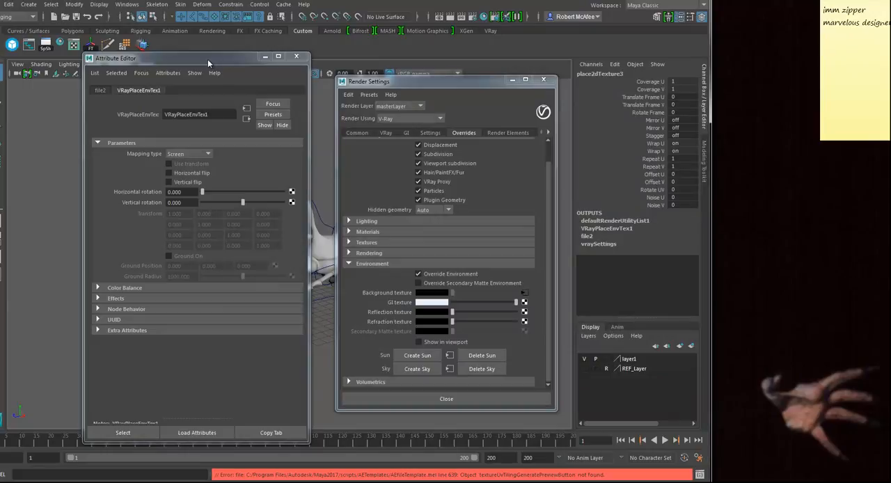
left_click(98, 90)
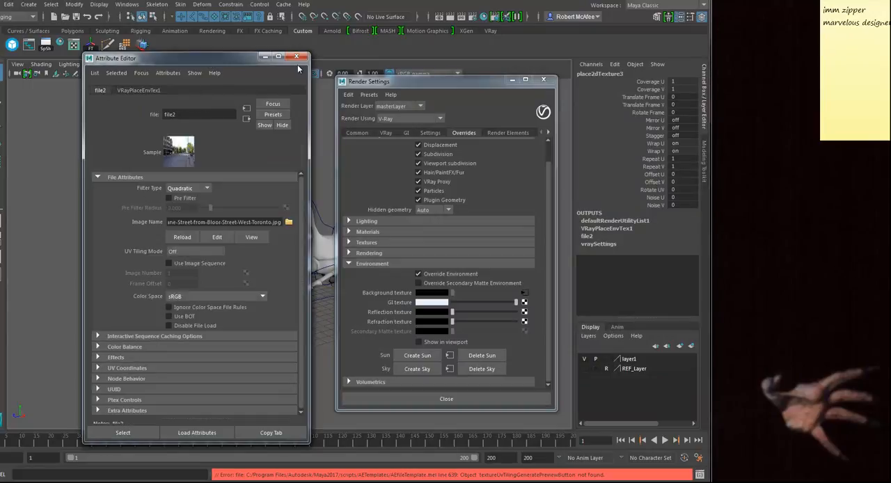
left_click(297, 56)
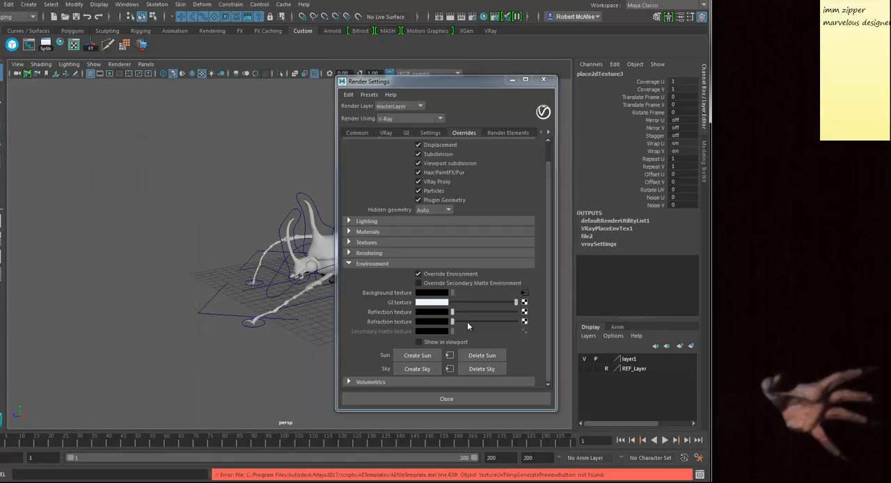
Step: Show the V-Ray environment in the viewport with the Legacy Default Viewport renderer and orient the view so the beetle stands on the road
left_click(419, 341)
left_click_drag(463, 82, 592, 90)
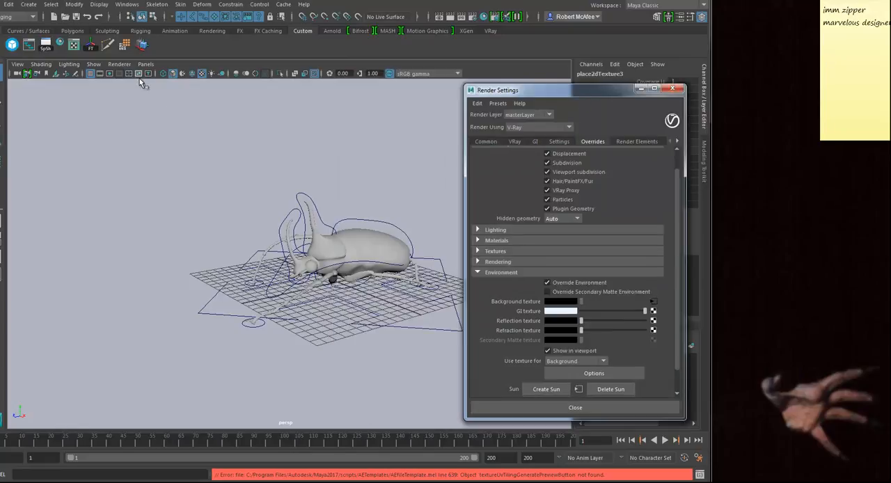
left_click(120, 64)
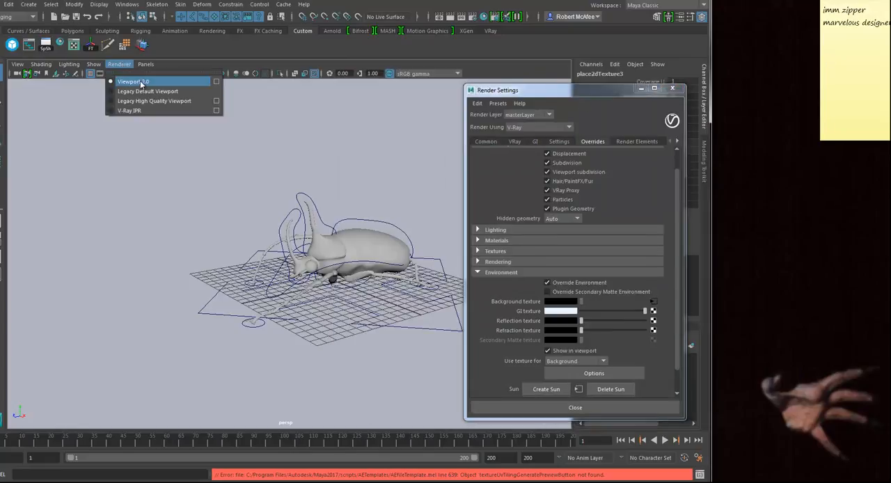
left_click(143, 92)
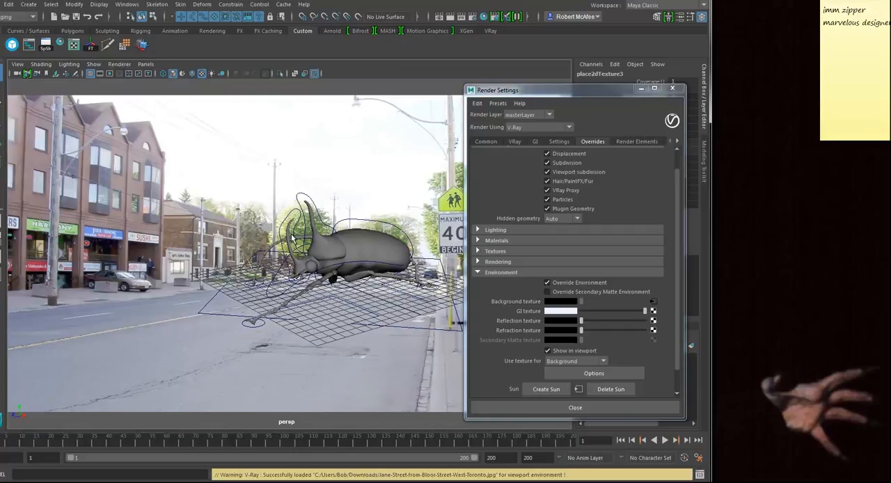
left_click_drag(339, 275, 258, 317, "alt")
left_click_drag(253, 318, 327, 324, "alt")
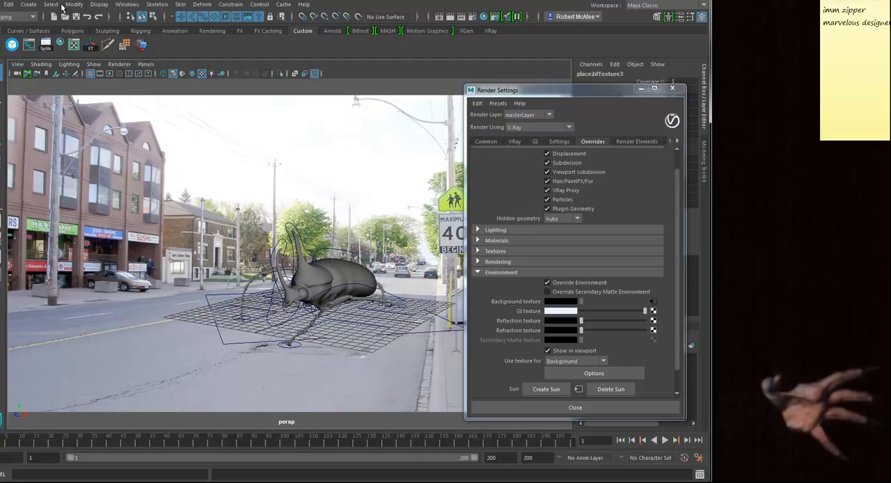
Step: Create a V-Ray plane, placing its marker on the road in front of the beetle, and render the frame
left_click(28, 4)
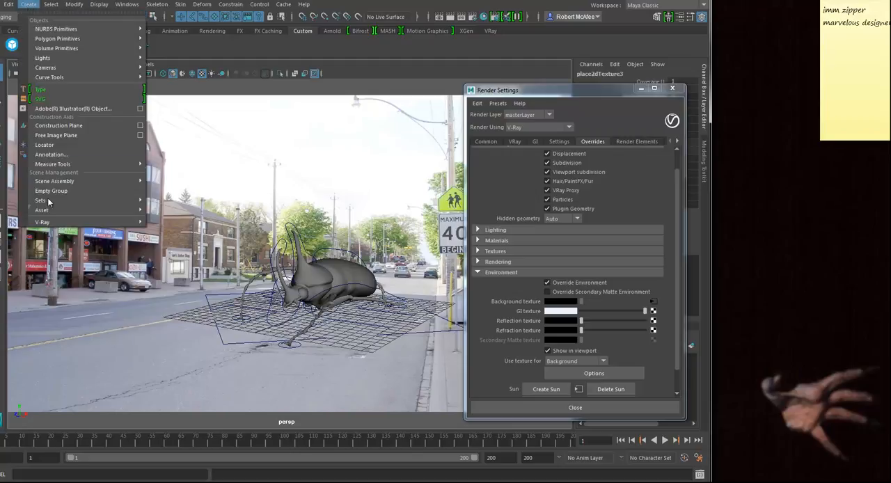
mouse_move(52, 220)
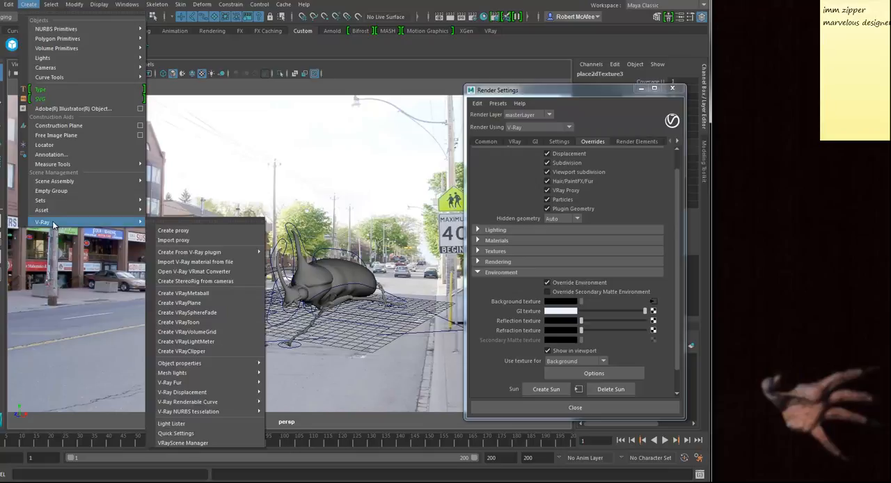
left_click(199, 304)
key("w")
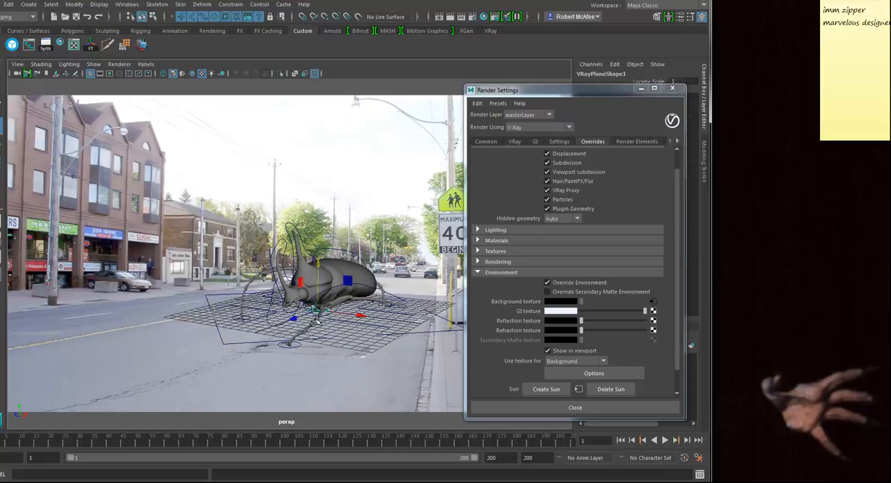
left_click_drag(294, 322, 193, 367)
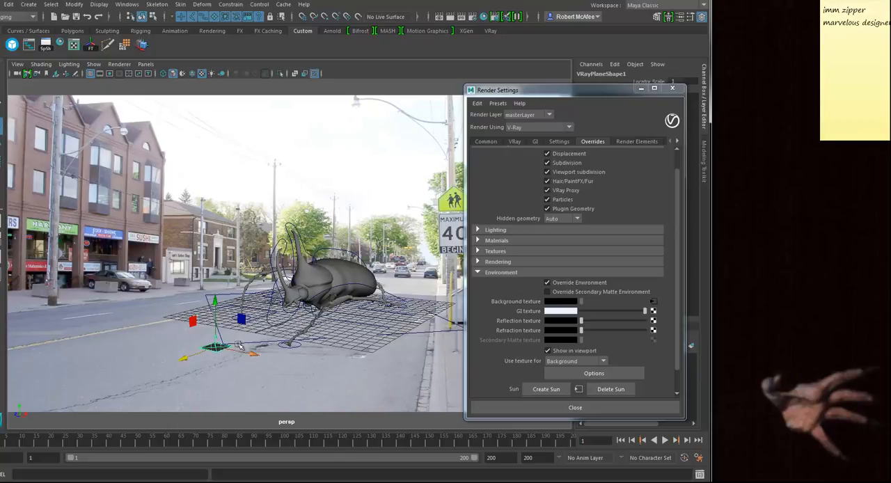
left_click(448, 16)
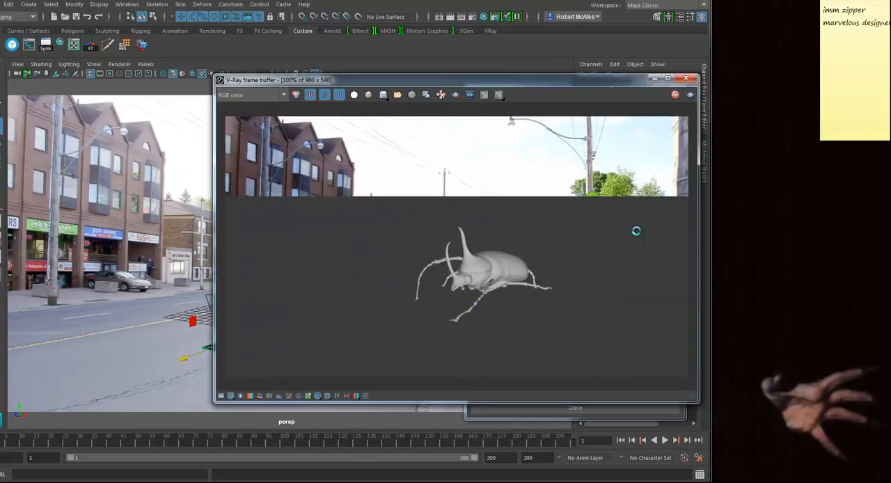
left_click_drag(364, 85, 477, 79)
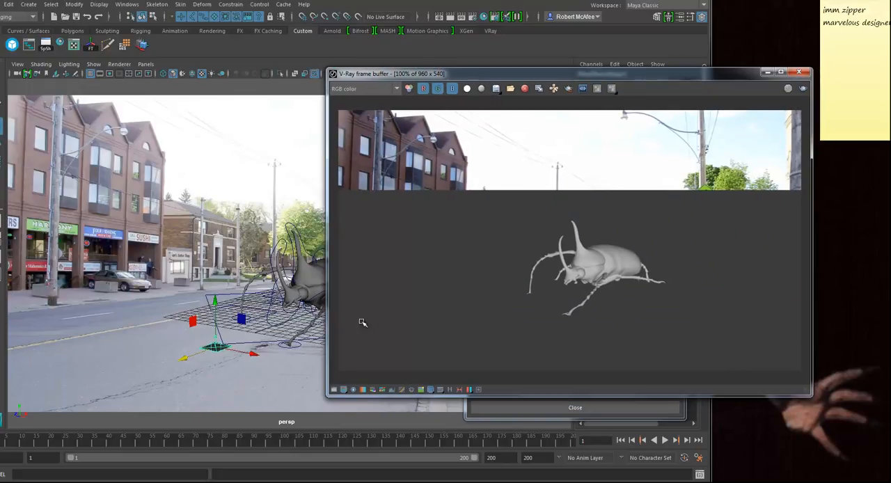
Step: Assign a new VRay Mtl Wrapper to the V-Ray plane, with Matte Surface, Shadows and Affect Alpha enabled and Alpha Contribution at -1
right_click(209, 351)
mouse_move(242, 477)
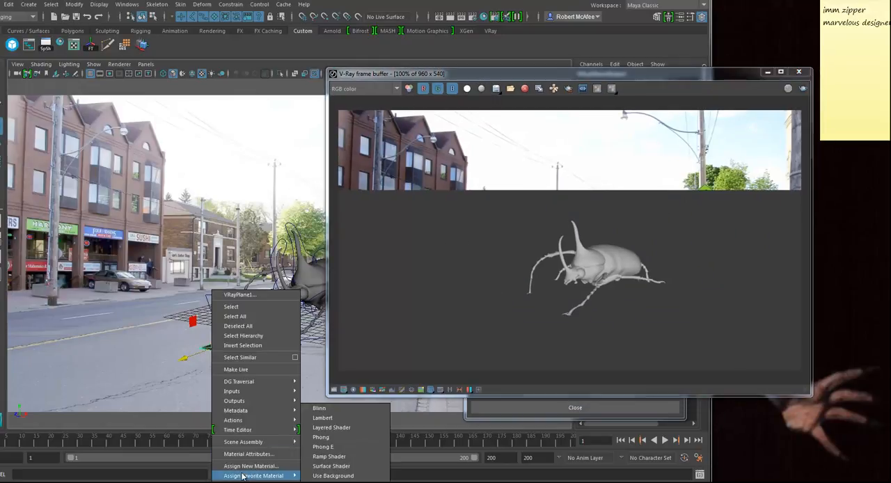
left_click(245, 466)
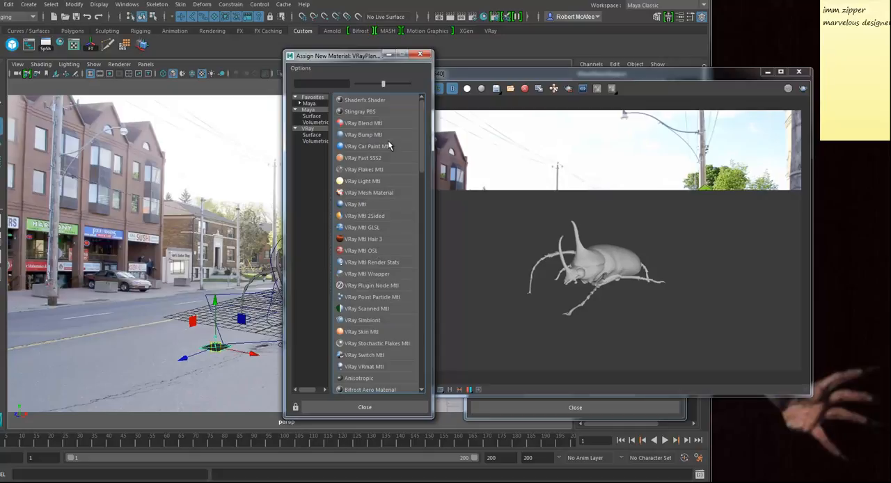
left_click(362, 276)
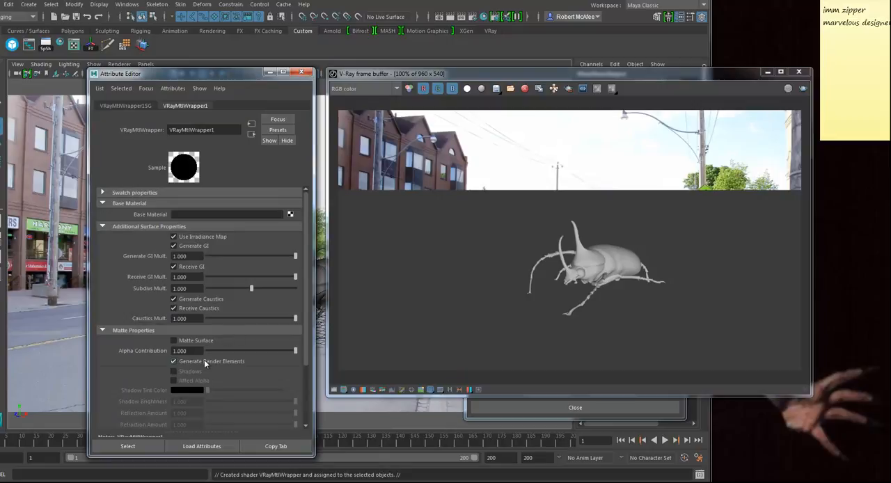
left_click(175, 341)
left_click_drag(257, 351, 146, 355)
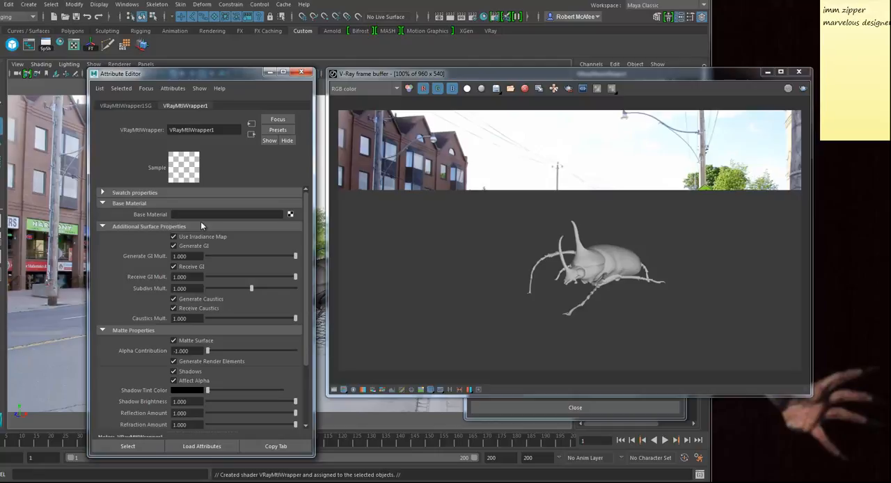
Step: Assign a new VRay Mtl as the wrapper's base material and render the frame
left_click(290, 214)
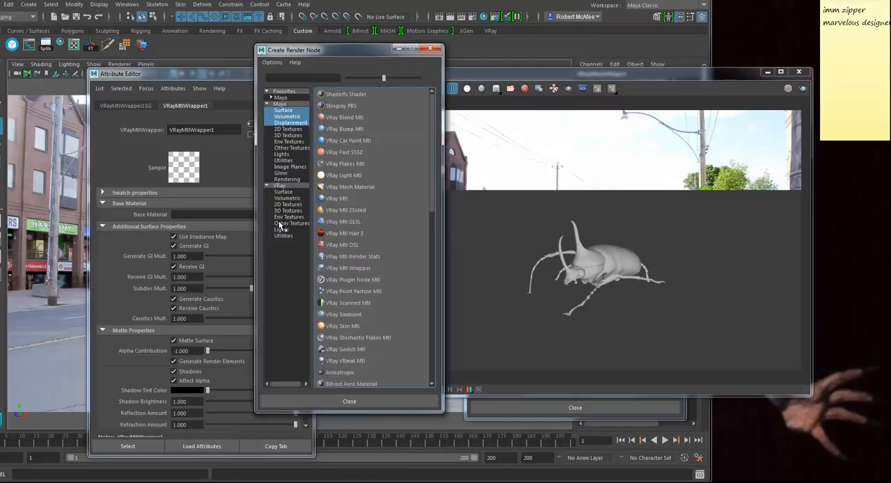
left_click(337, 199)
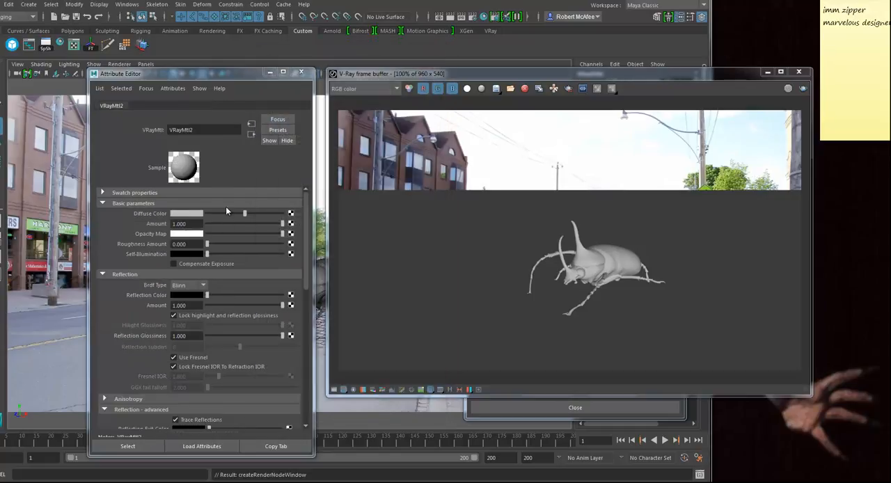
left_click(252, 136)
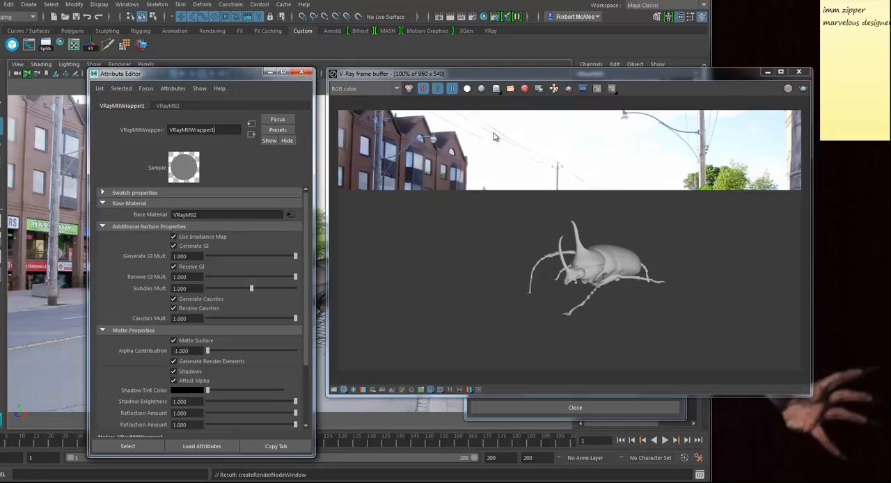
left_click(803, 88)
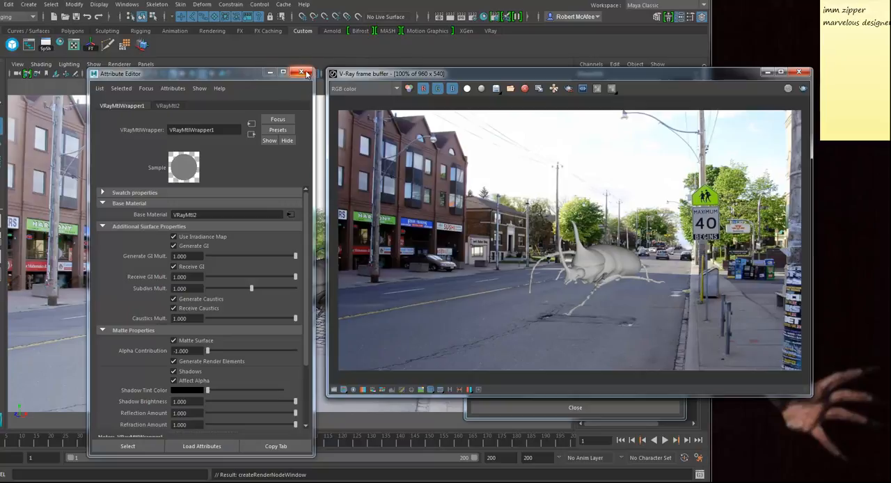
left_click(302, 73)
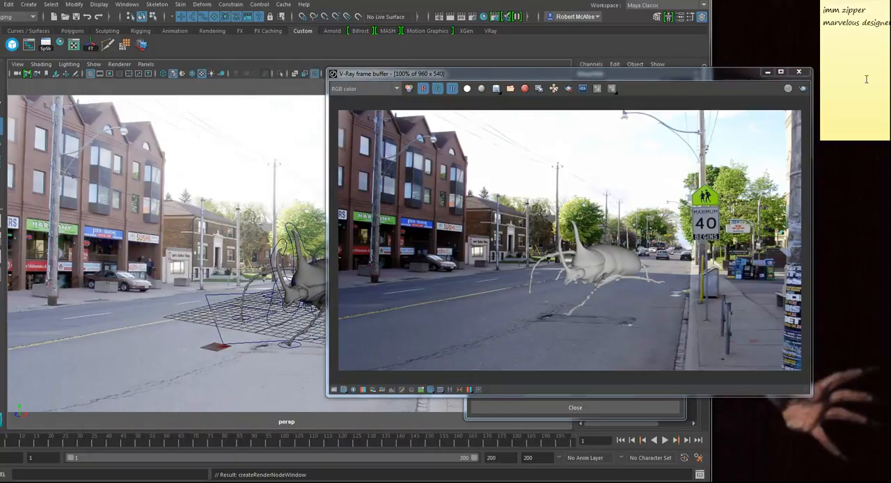
left_click(799, 72)
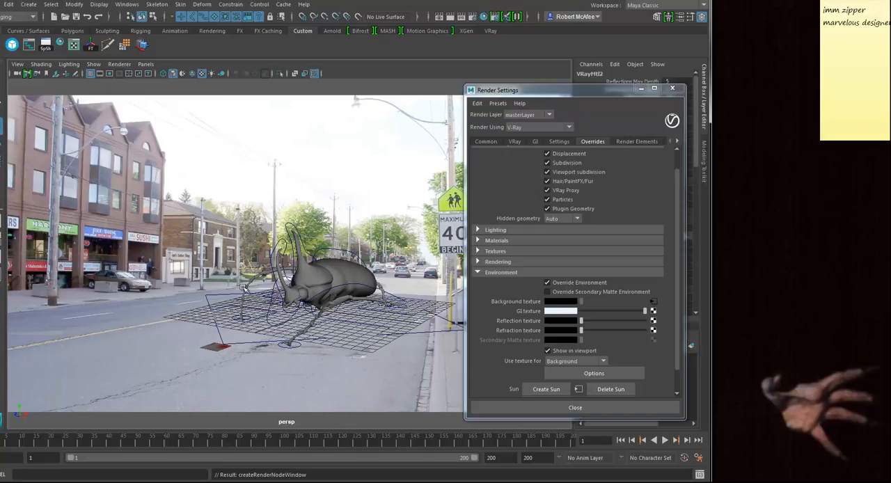
Step: Create a V-Ray Rect Light in the scene
left_click(30, 5)
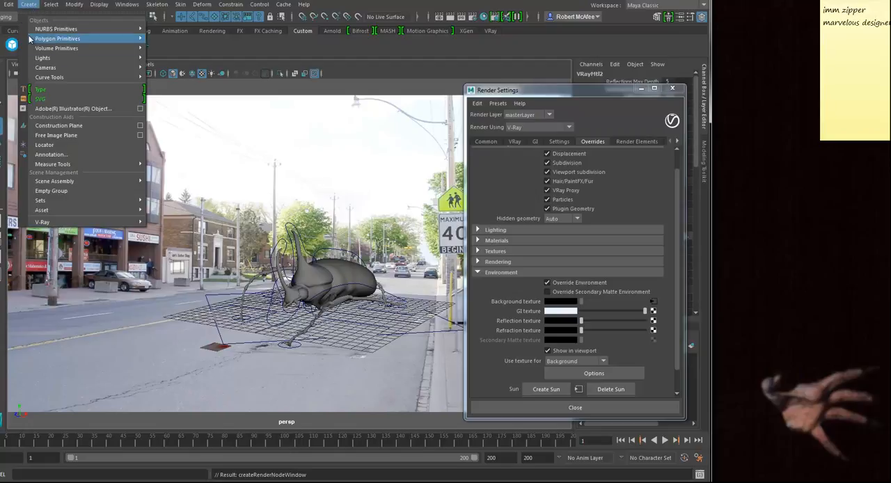
mouse_move(53, 60)
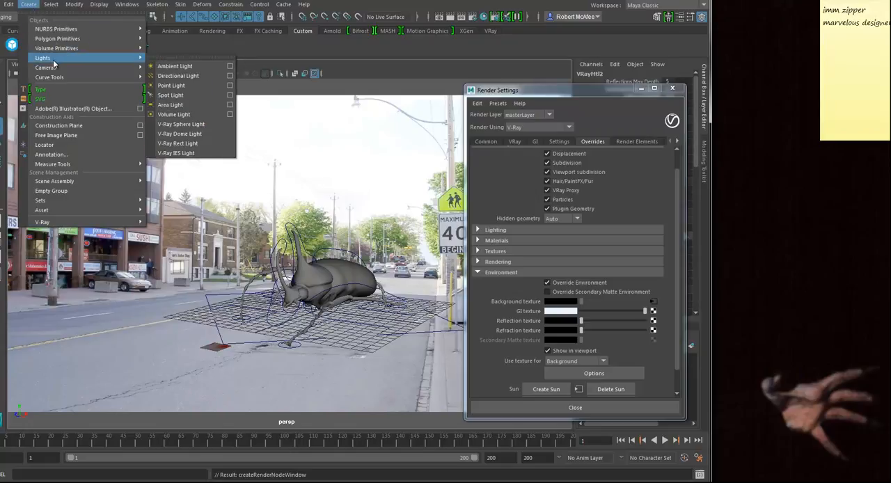
left_click(190, 143)
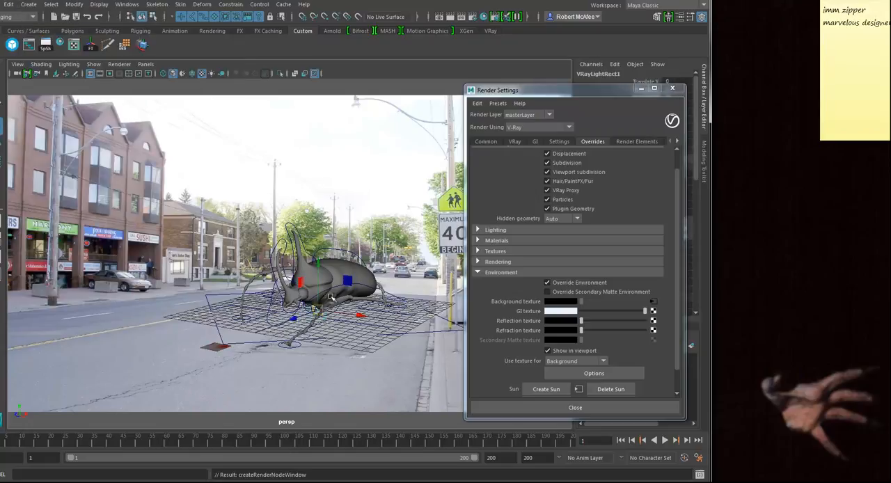
Step: Look through the rect light to place and aim it at the beetle from above, and return to the perspective view
left_click(143, 68)
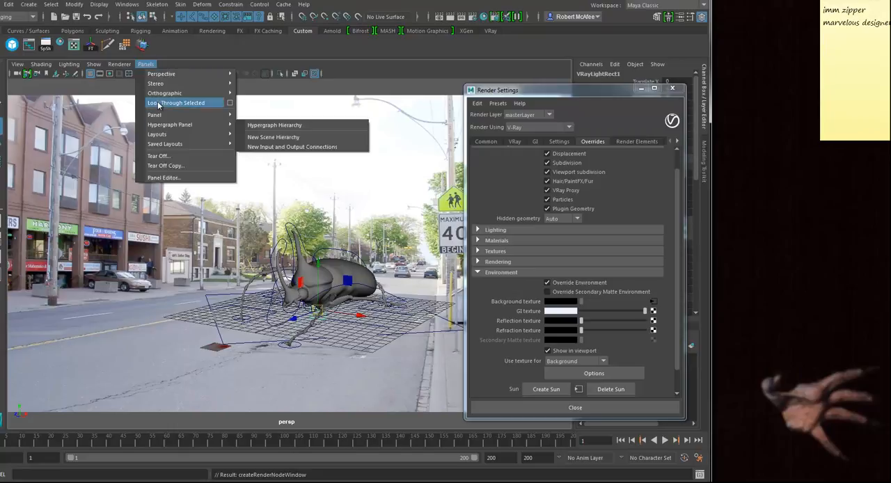
left_click(158, 103)
right_click_drag(389, 303, 230, 291, "alt")
right_click_drag(345, 290, 182, 280, "alt")
left_click_drag(314, 282, 297, 326, "alt")
left_click_drag(381, 326, 353, 310, "alt")
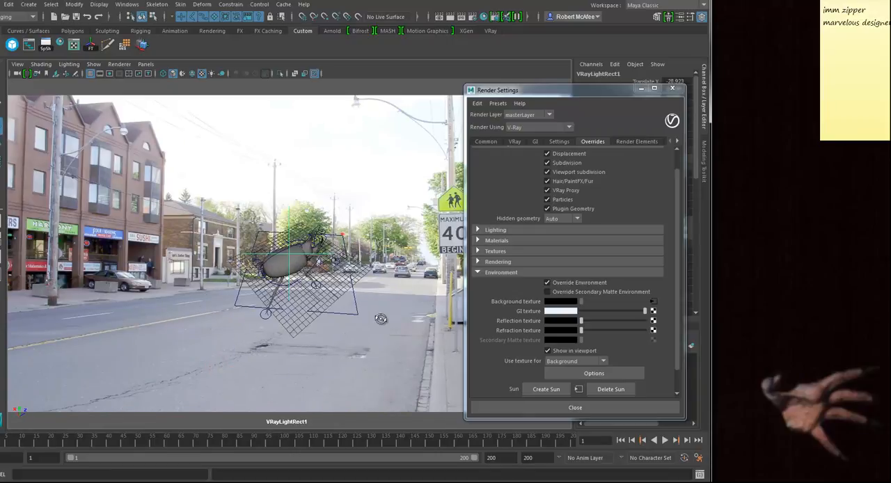
mouse_move(292, 300)
left_mouse_down("alt")
mouse_move(267, 308)
mouse_move(333, 316)
mouse_move(291, 306)
left_mouse_up("alt")
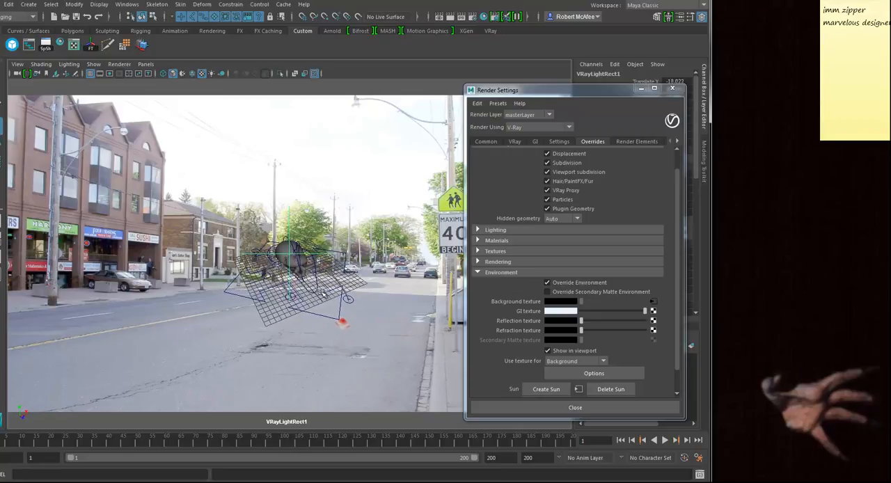
left_click_drag(262, 273, 316, 342, "alt")
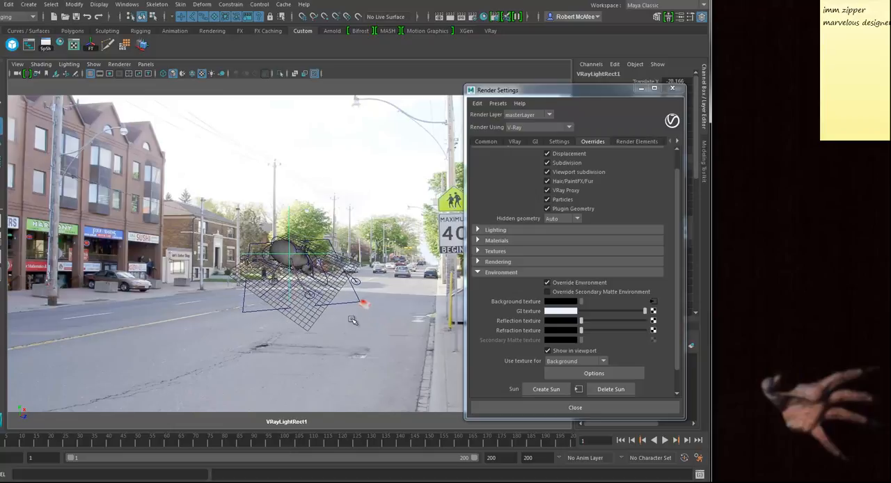
left_click_drag(358, 301, 337, 273, "alt")
key("space")
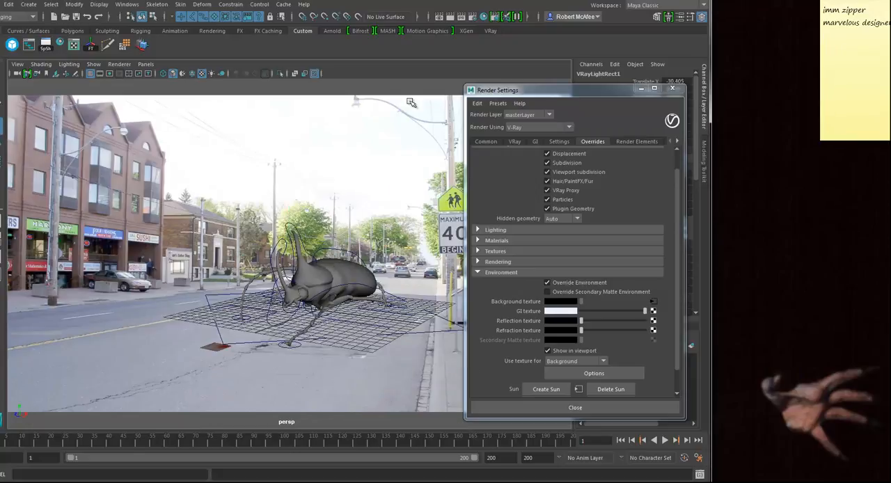
Step: Render the frame and open the rect light's attributes beside the render
left_click(461, 16)
left_click_drag(487, 73, 205, 70)
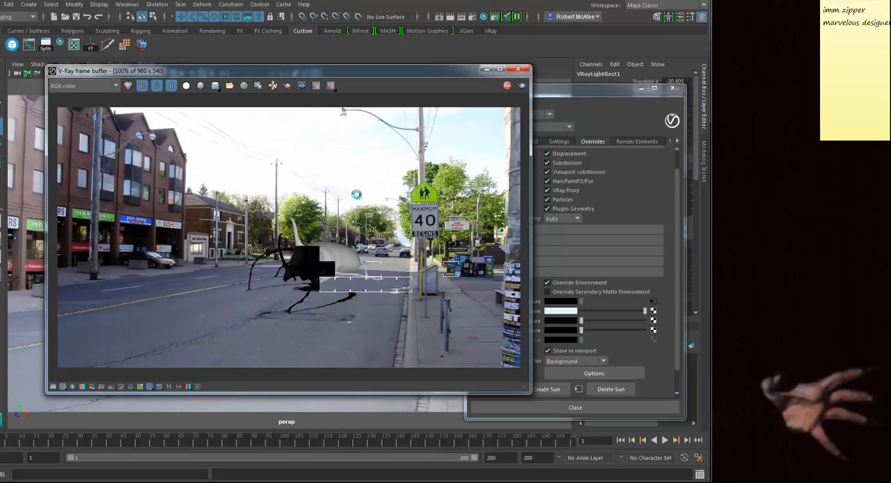
key("ctrl+a")
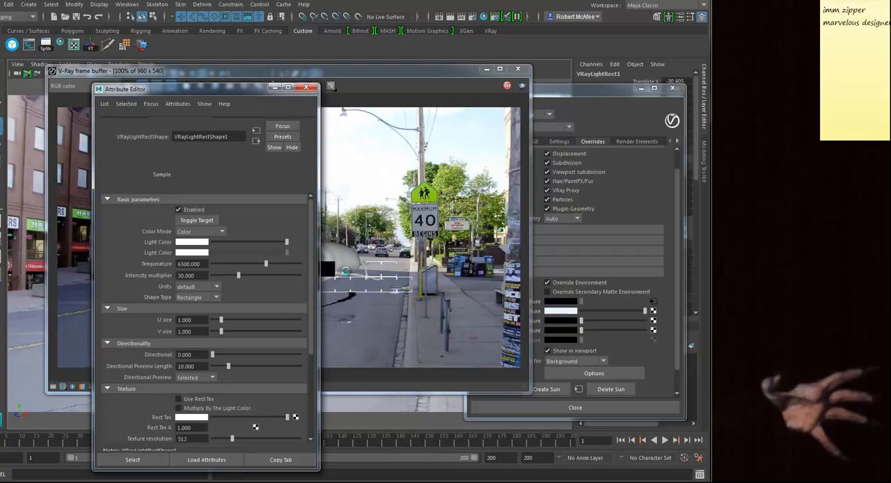
left_click_drag(202, 91, 585, 70)
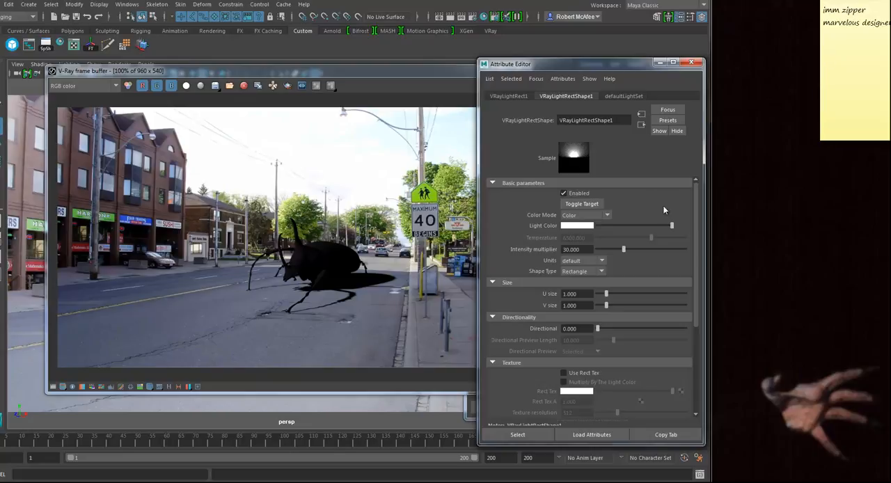
left_click_drag(571, 65, 703, 59)
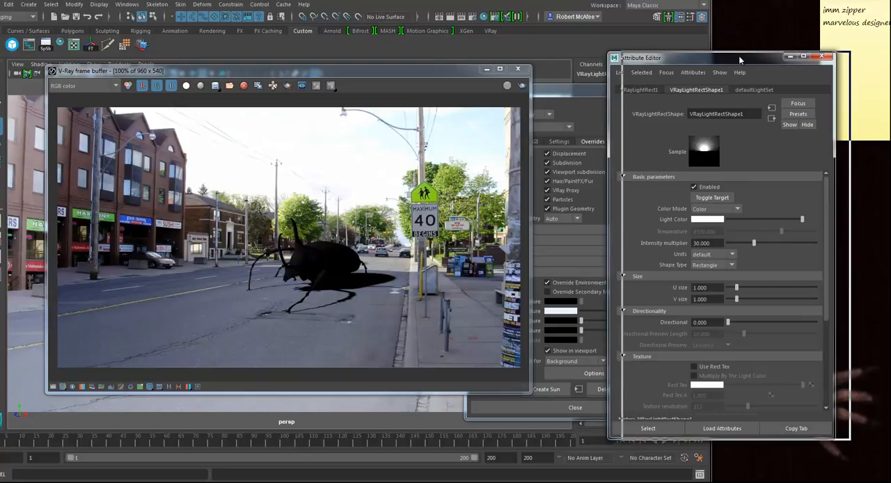
left_click_drag(738, 55, 752, 55)
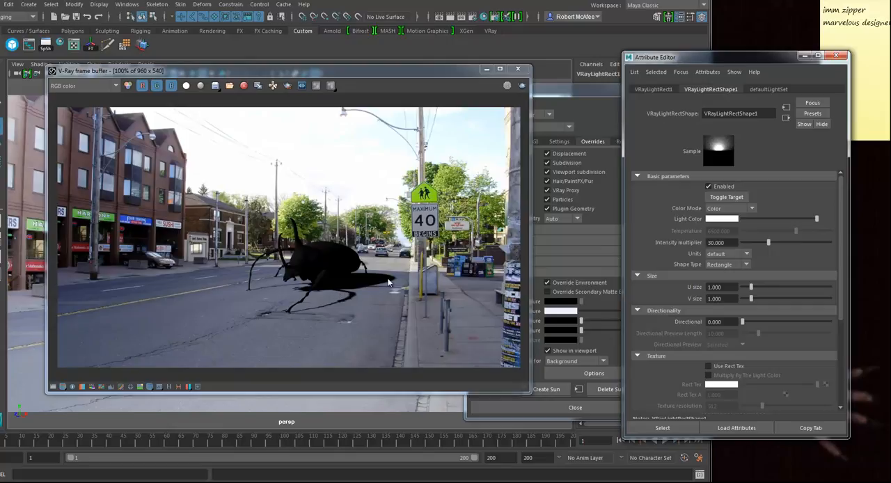
Step: Enlarge the rect light to U size 5.111 and V size 5.389, and render only a region around the beetle
left_click_drag(759, 288, 789, 299)
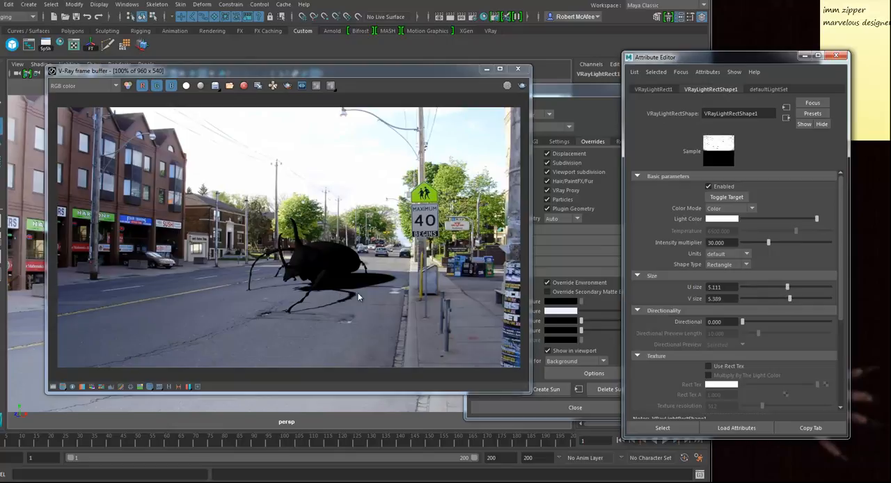
left_click(287, 85)
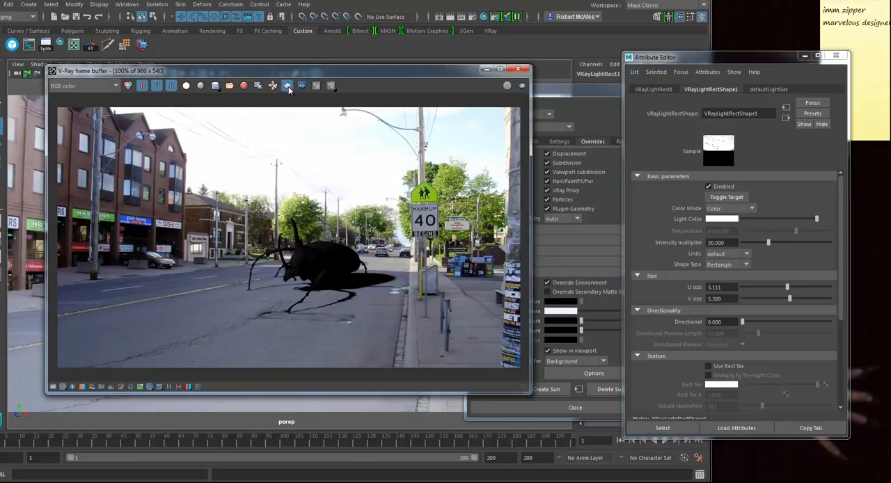
left_click_drag(231, 209, 402, 322)
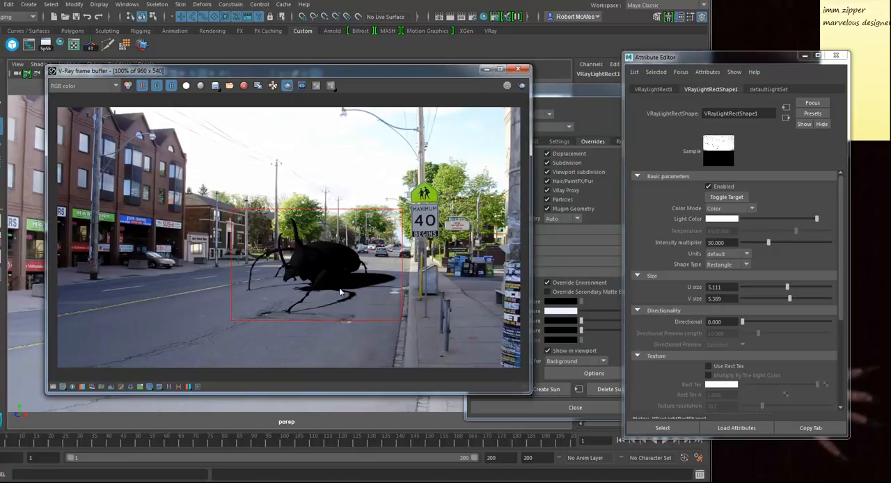
left_click(522, 85)
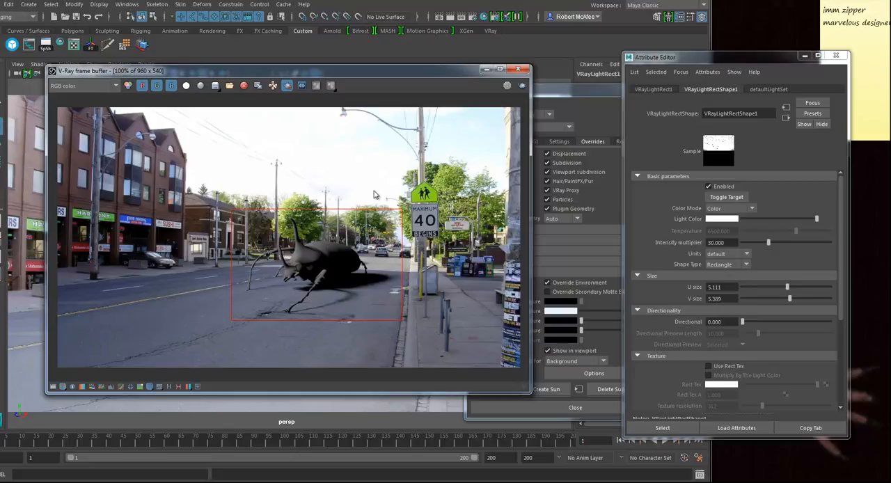
Step: Create a V-Ray Dome Light and render the full frame with region rendering off
left_click(28, 4)
mouse_move(44, 59)
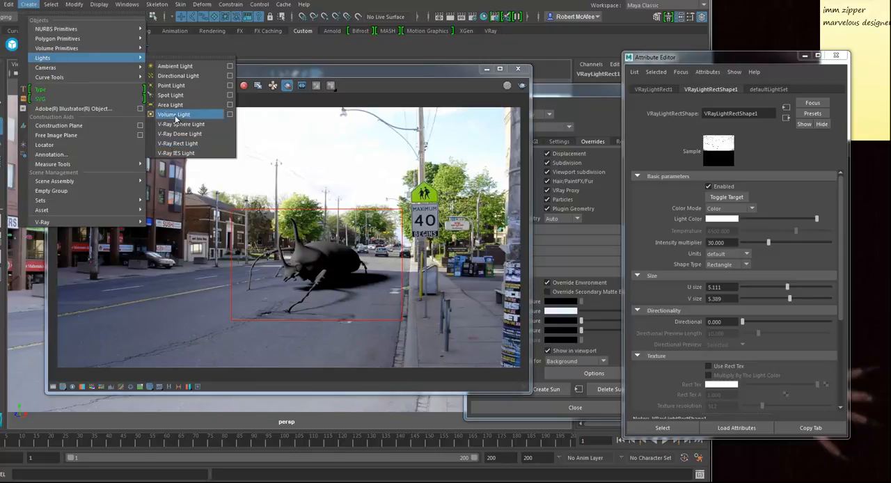
left_click(179, 133)
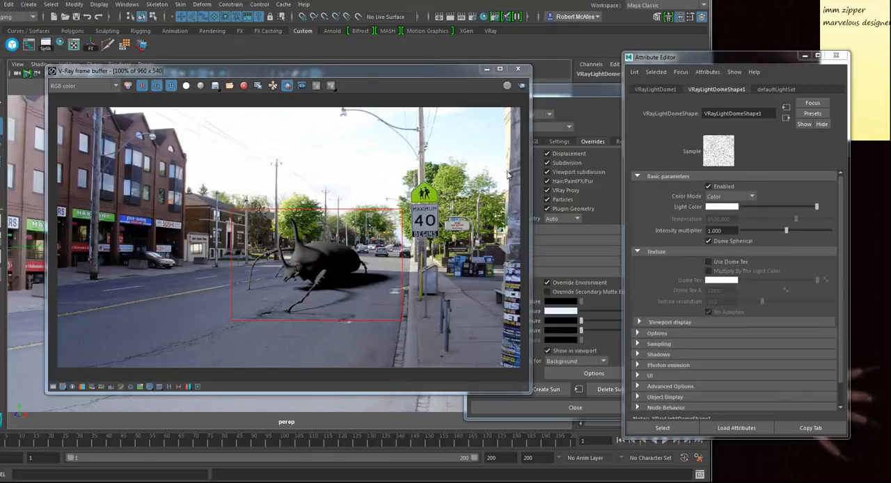
left_click(288, 85)
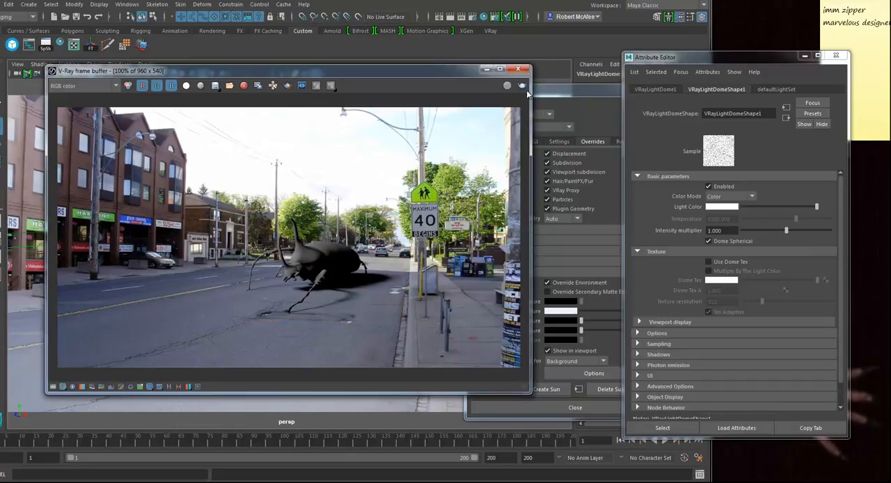
left_click(522, 87)
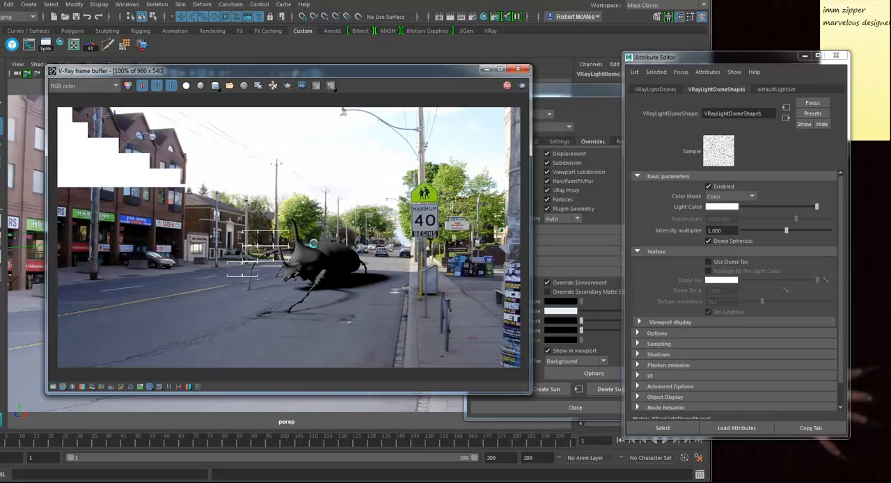
Step: Make the dome light invisible, re-render the frame, and turn off the light's Affect Reflections option
left_click(272, 85)
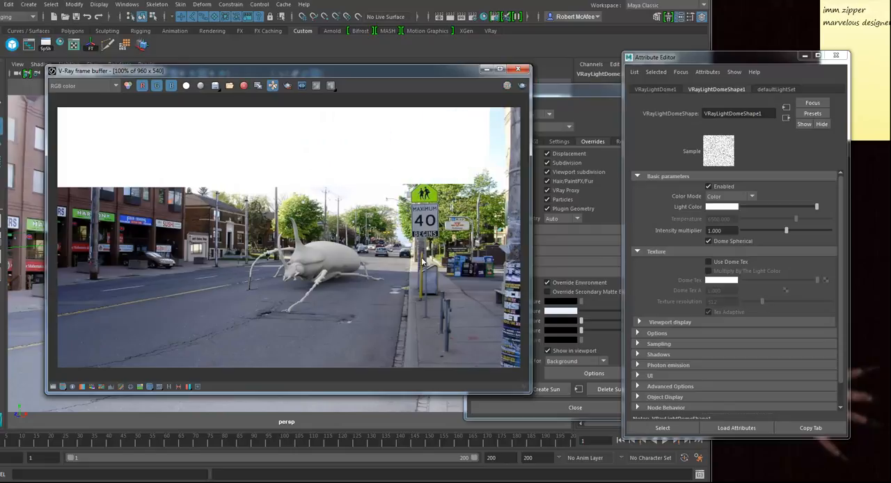
left_click(652, 335)
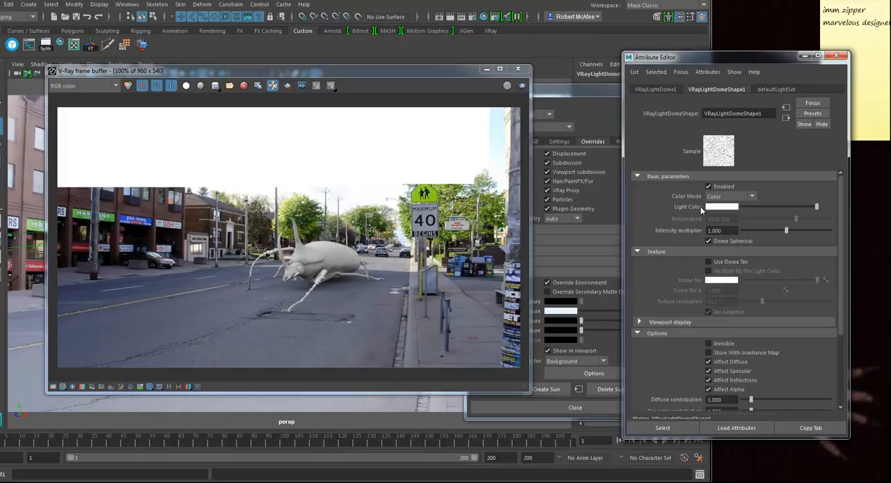
left_click(709, 344)
left_click(522, 86)
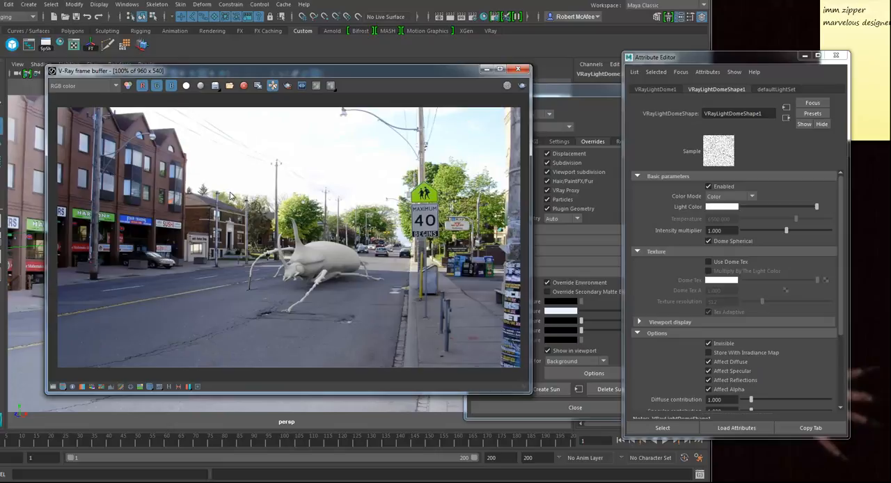
left_click(708, 380)
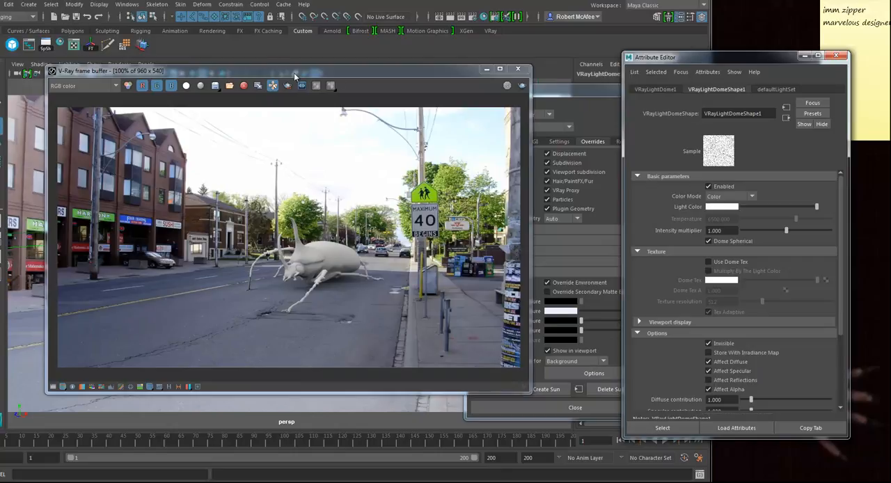
Step: Set the common render settings to Standard animation with an end frame of 200
left_click(578, 90)
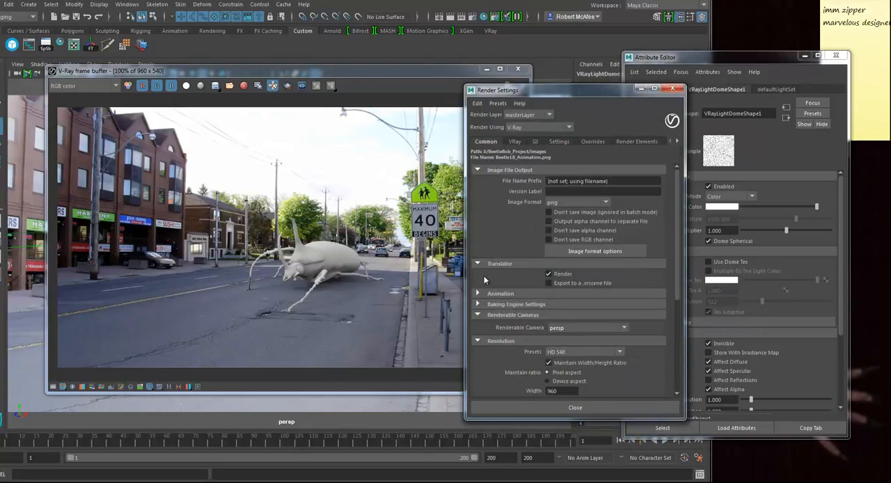
left_click(497, 294)
left_click(580, 305)
left_click(572, 326)
scroll(581, 318, "down", 3)
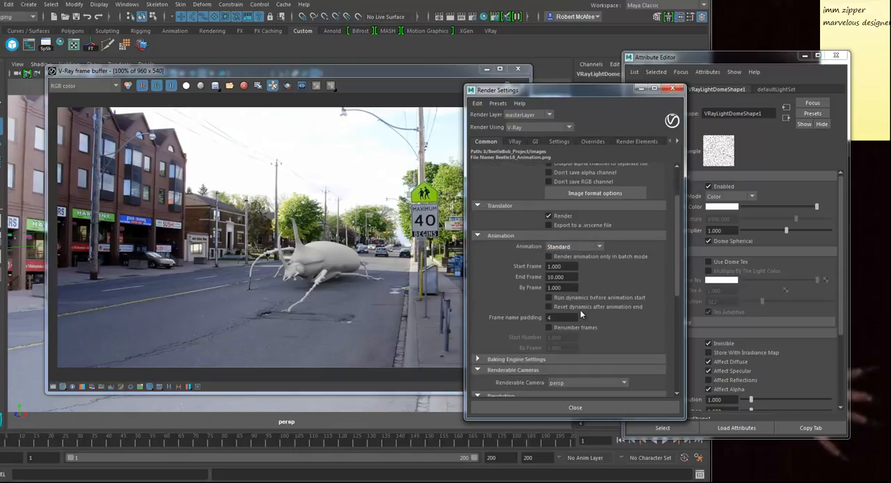
left_click(566, 277)
type("20")
left_click(321, 72)
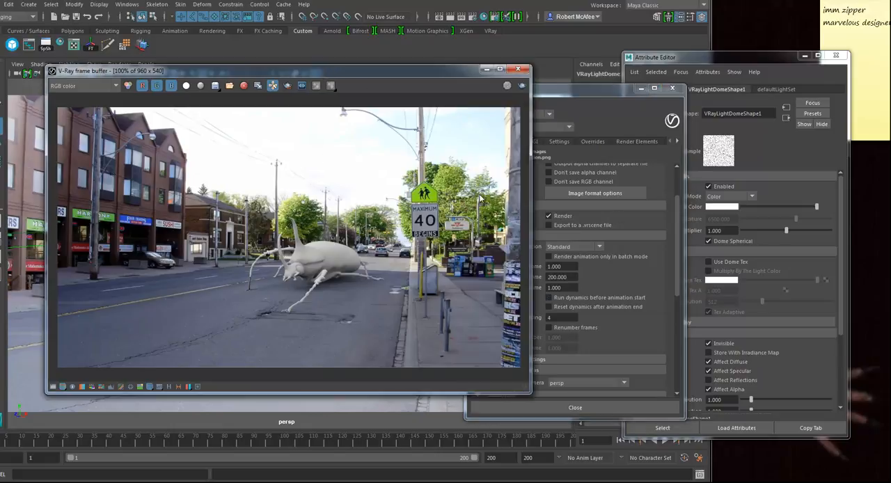
Step: Try restricting animation rendering to batch mode only, and look up the Batch Render command
left_click(564, 91)
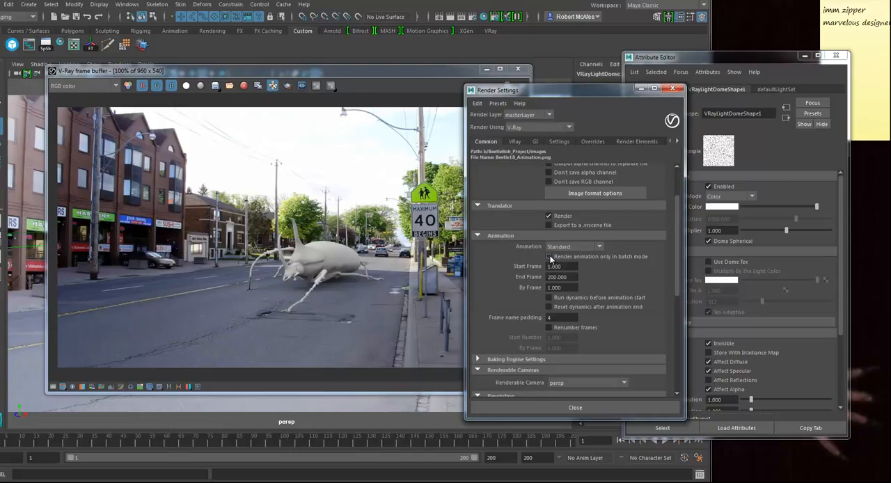
left_click(18, 16)
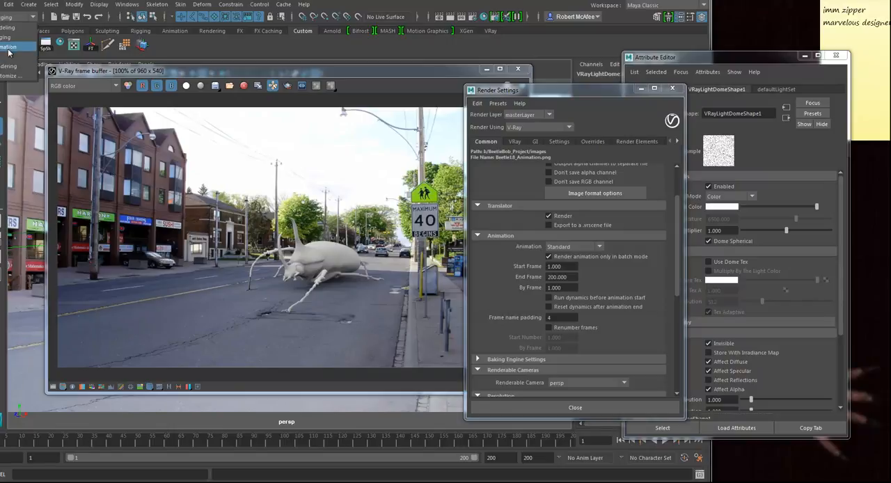
left_click(9, 66)
left_click(237, 5)
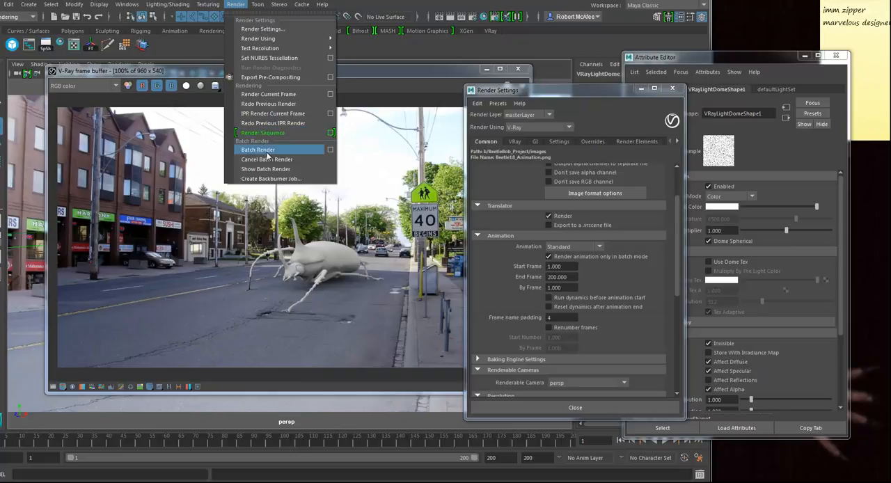
left_click(564, 96)
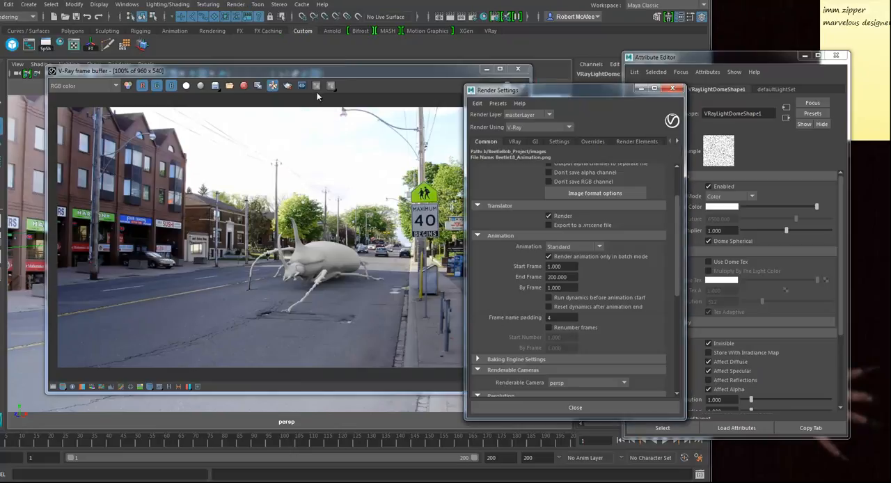
left_click(549, 257)
Step: Close the frame buffer, create a polygon sphere, and move it onto the road in front of the beetle
left_click_drag(257, 71, 301, 81)
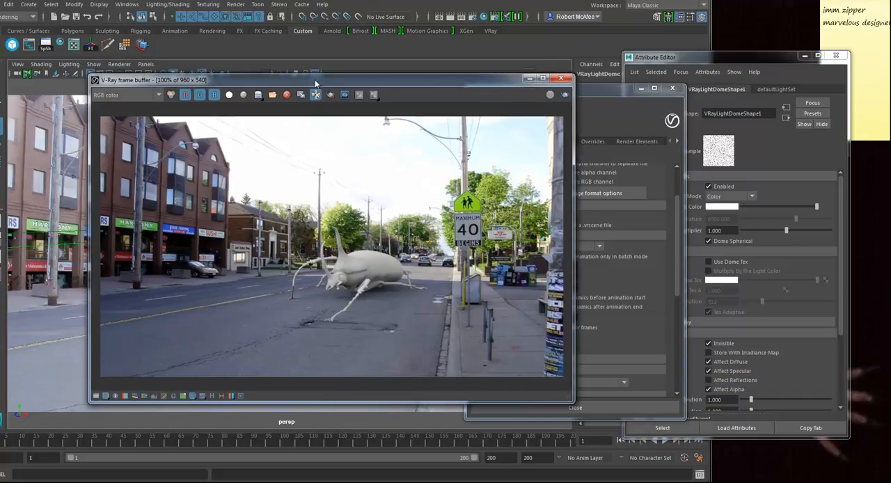
left_click(561, 80)
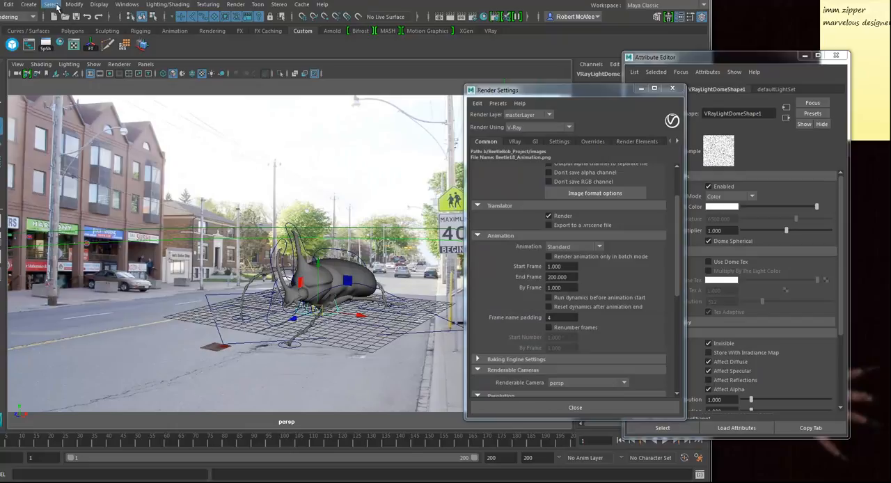
left_click(28, 4)
mouse_move(61, 40)
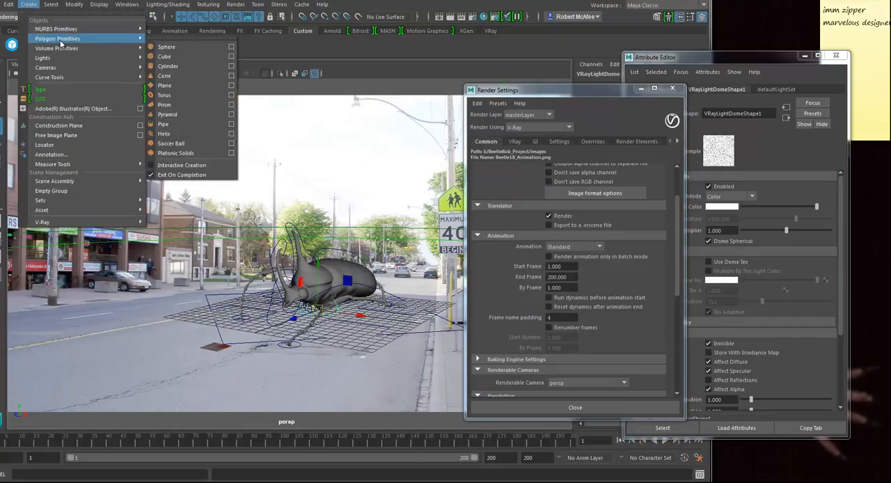
left_click(171, 47)
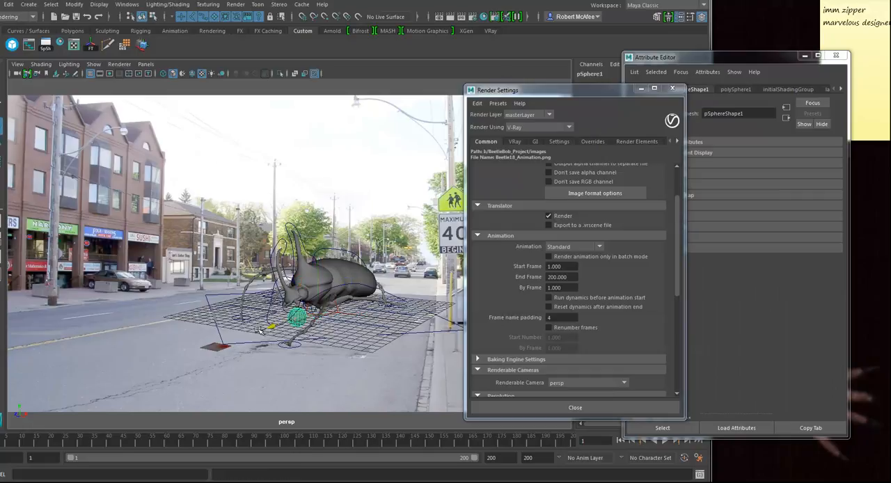
left_click_drag(293, 319, 104, 358)
Step: Snap the sphere's pivot to its bottom vertex and snap the sphere onto the ground grid
key("v")
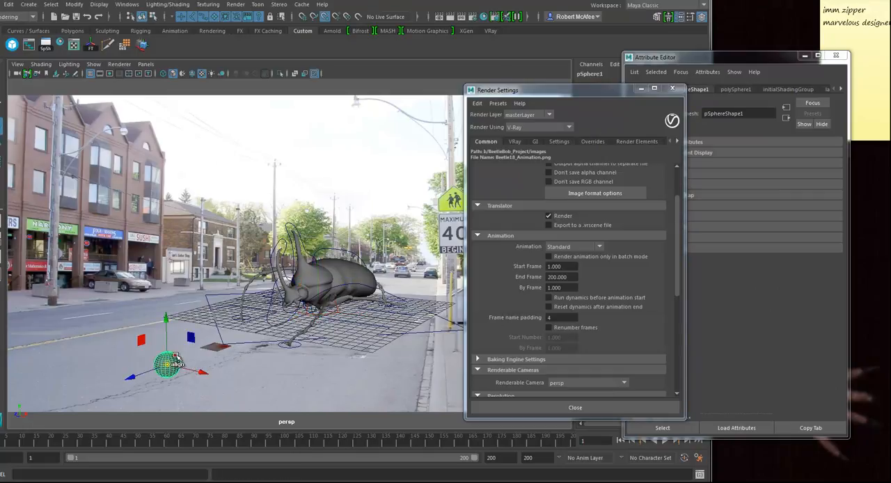
left_click_drag(166, 339, 168, 386)
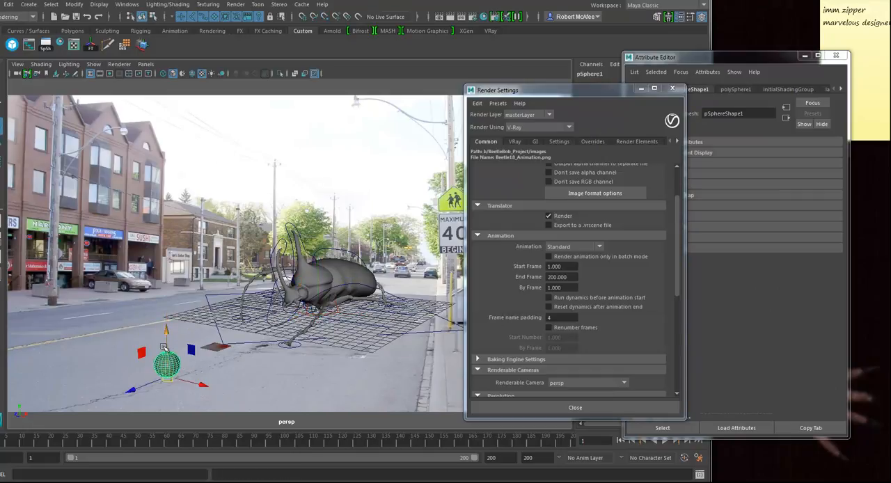
key("x")
left_click_drag(167, 350, 287, 347)
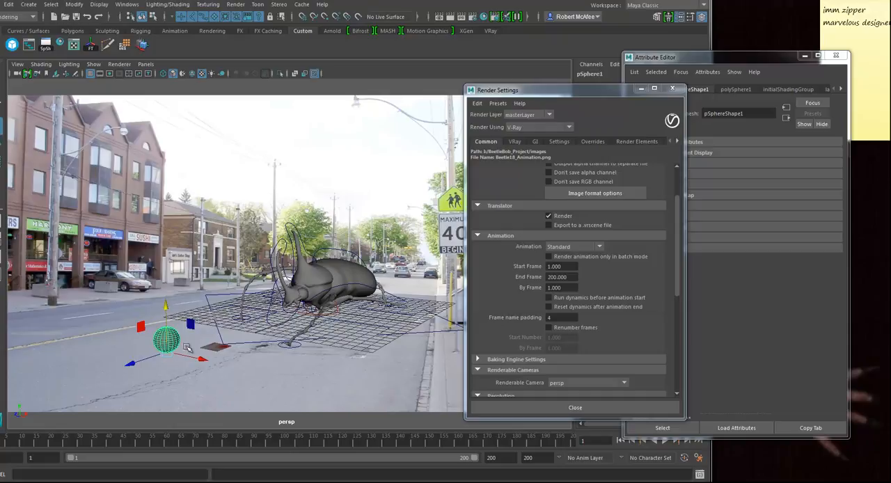
Step: Scale the sphere up until it is much larger than the beetle, and preview it smoothed
key("r")
left_click_drag(168, 350, 265, 335)
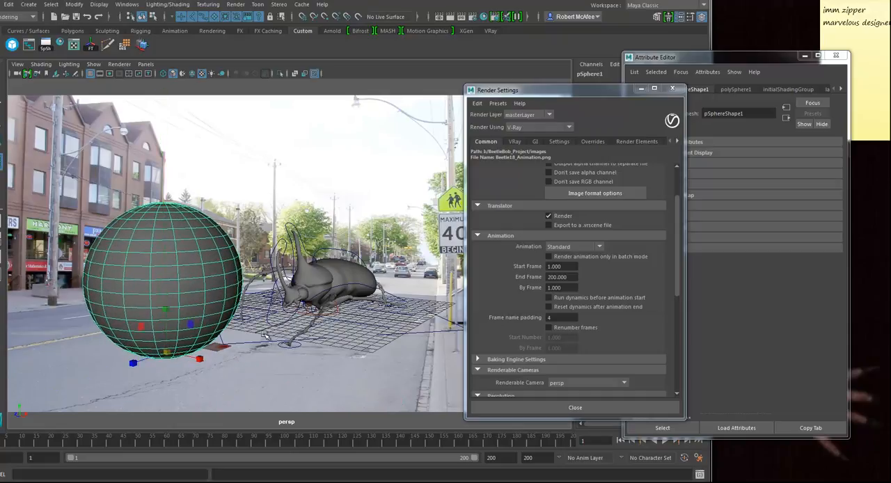
key("3")
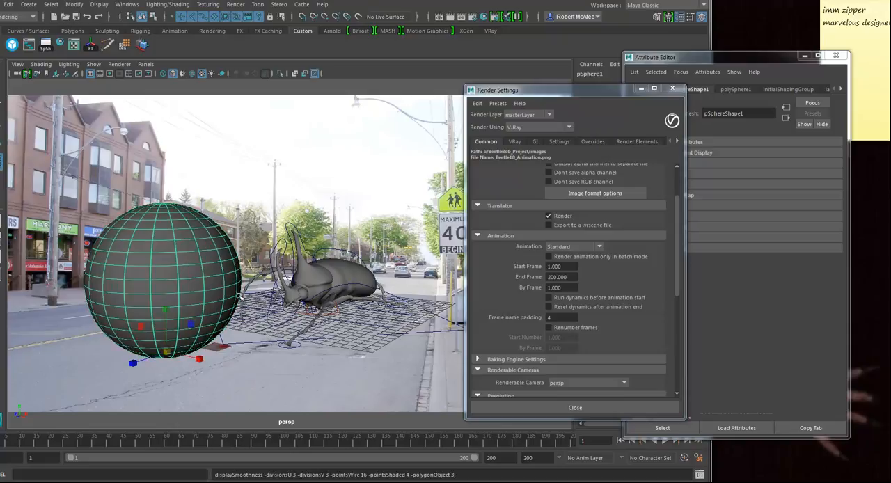
Step: Assign a new V-Ray material with white reflection and Fresnel off to the sphere, and render the scene
right_click(198, 218)
mouse_move(203, 478)
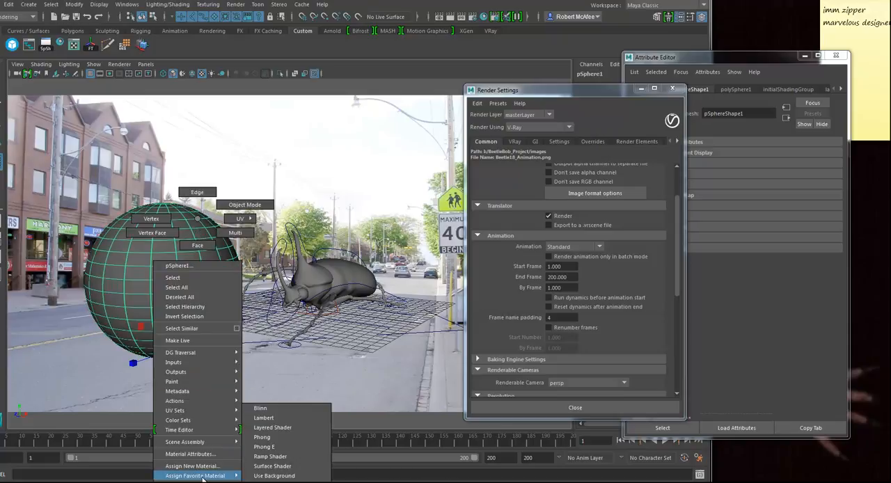
left_click(279, 482)
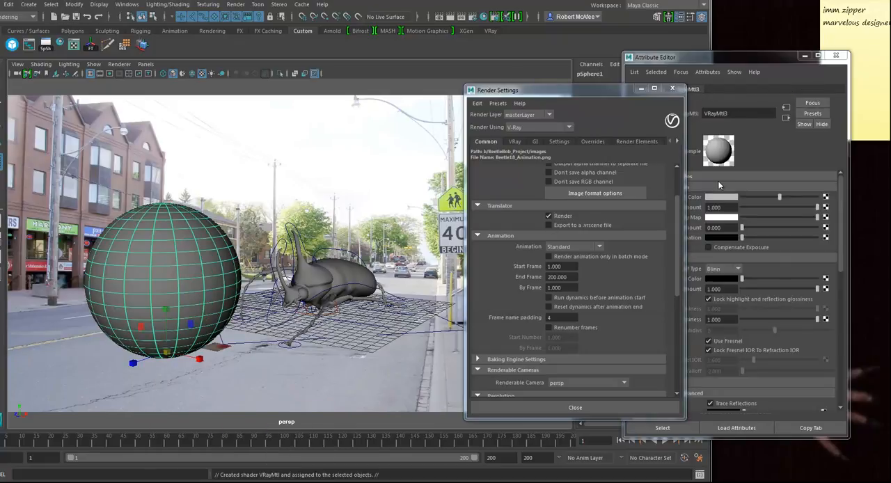
left_click(722, 60)
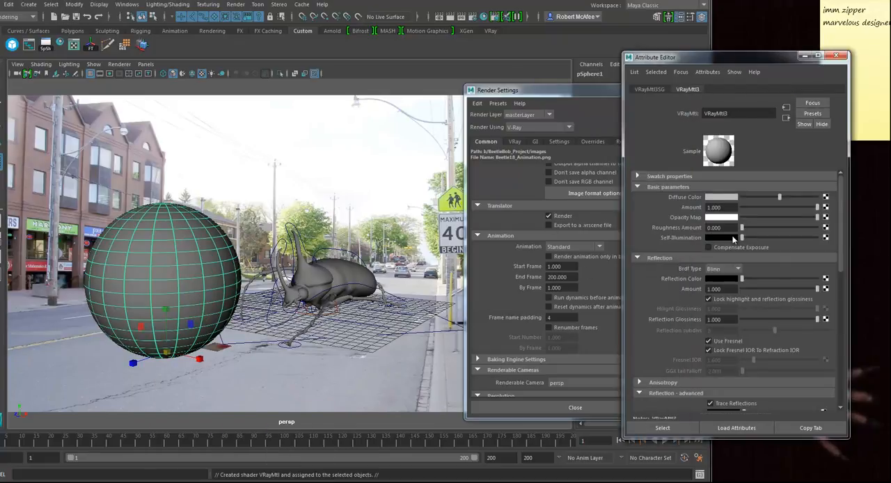
left_click_drag(743, 279, 825, 284)
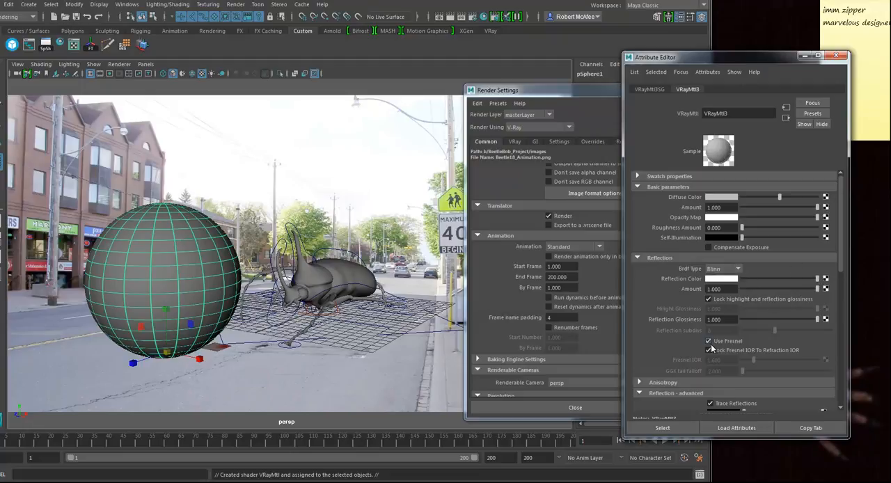
left_click(708, 341)
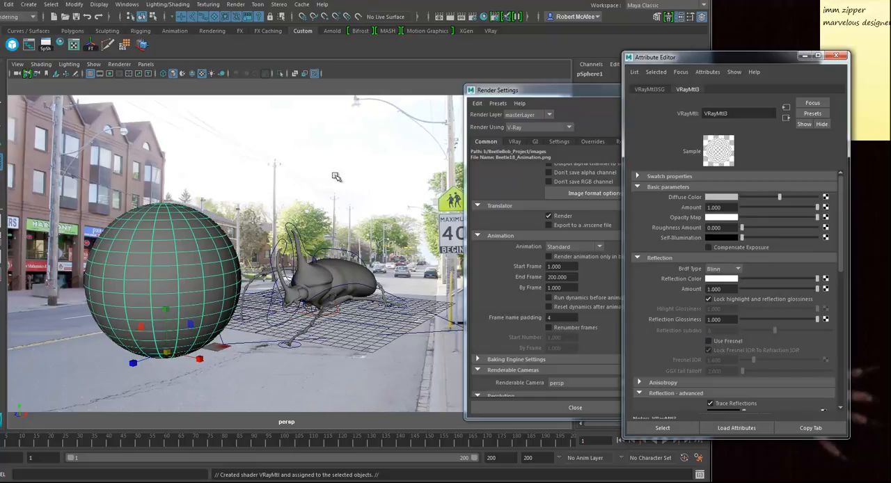
left_click(456, 15)
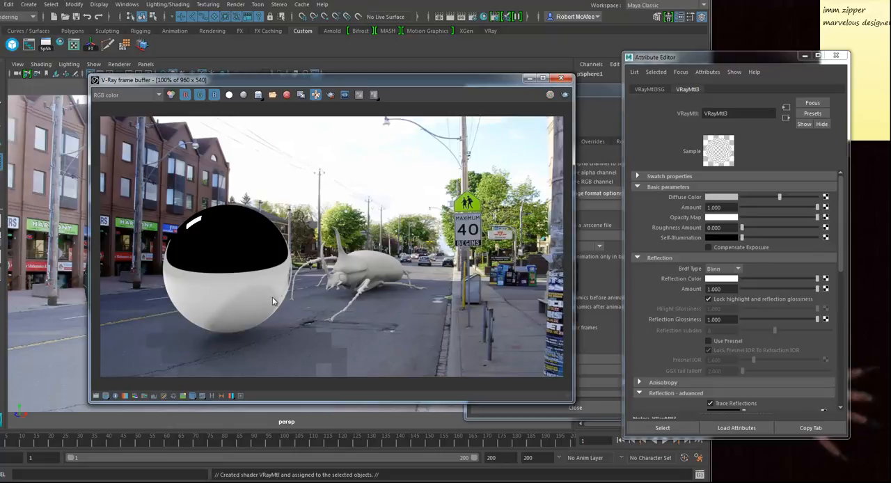
left_click_drag(255, 80, 450, 60)
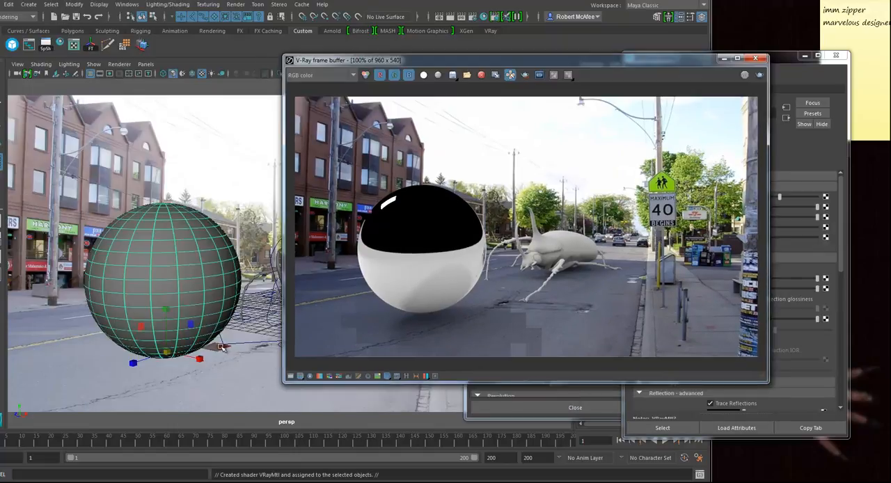
Step: Open the base material inside the ground plane's V-Ray material wrapper
left_click(230, 377)
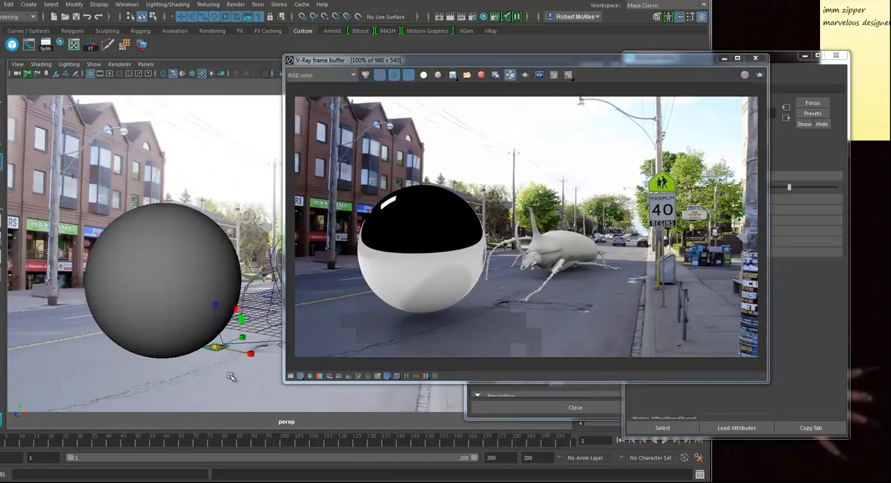
left_click(791, 61)
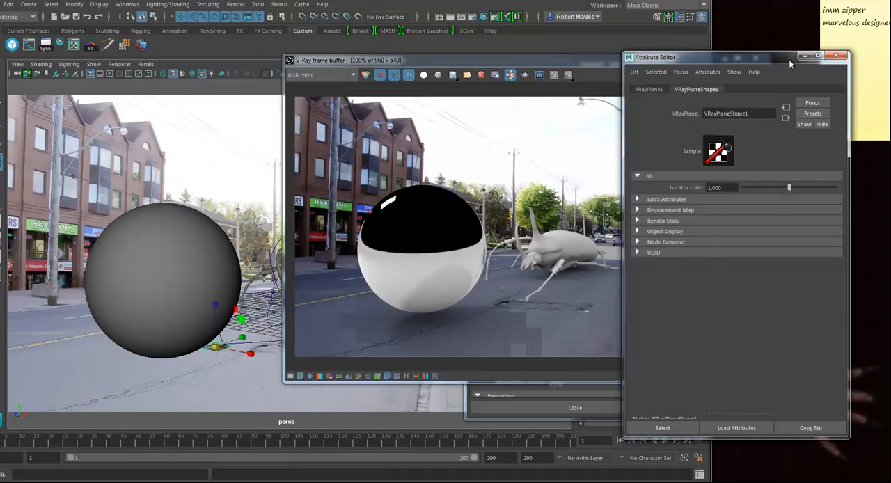
left_click(680, 71)
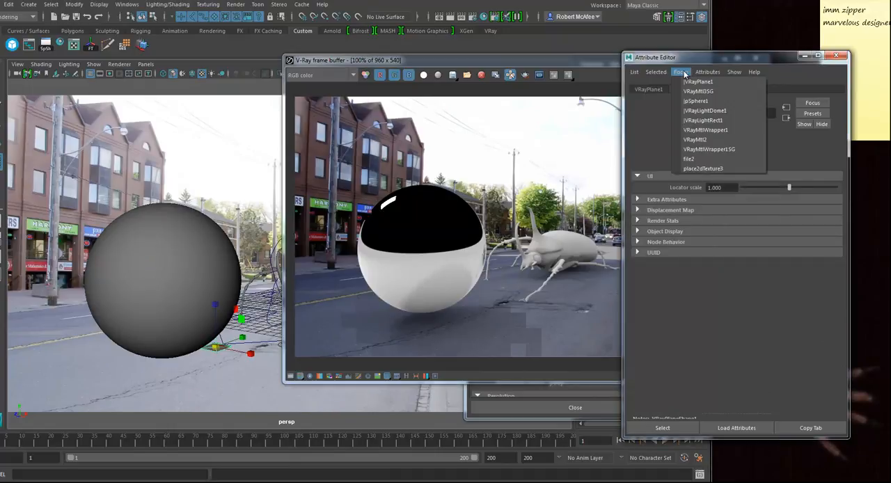
left_click(700, 131)
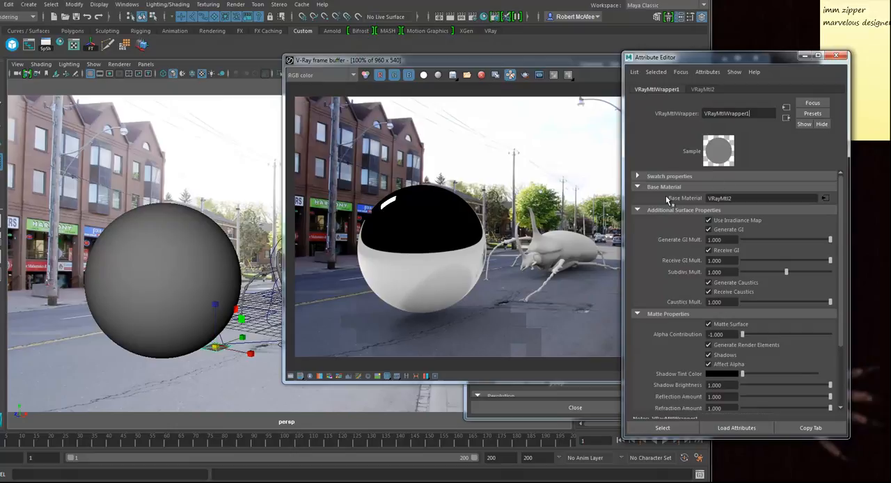
left_click(825, 199)
left_click_drag(738, 57, 654, 57)
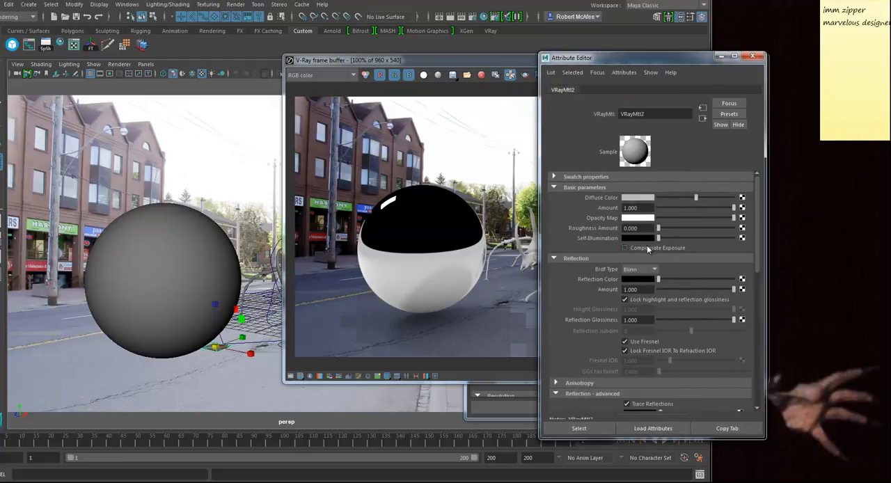
left_click(704, 119)
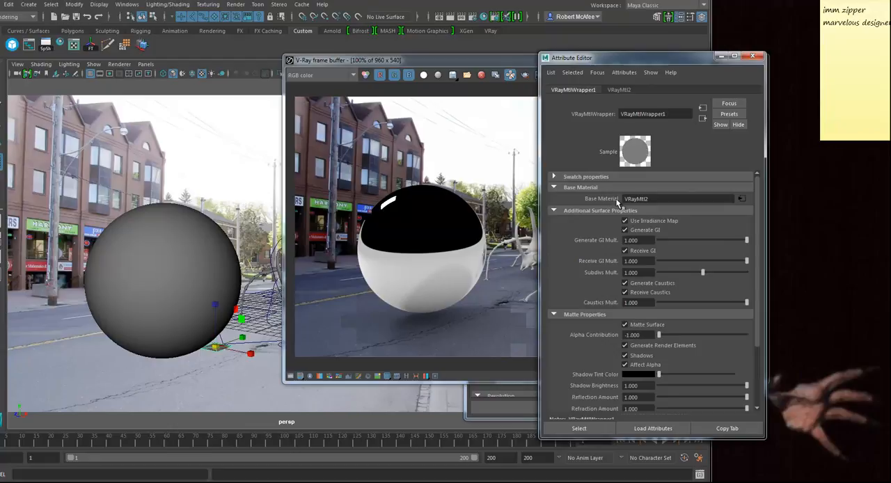
left_click(742, 199)
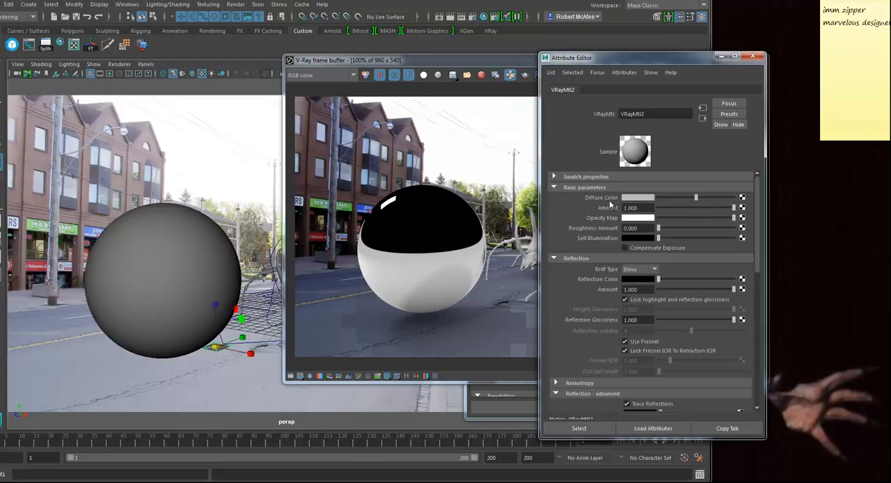
Step: Map the base material's diffuse color with a File texture created as a projection
left_click(742, 208)
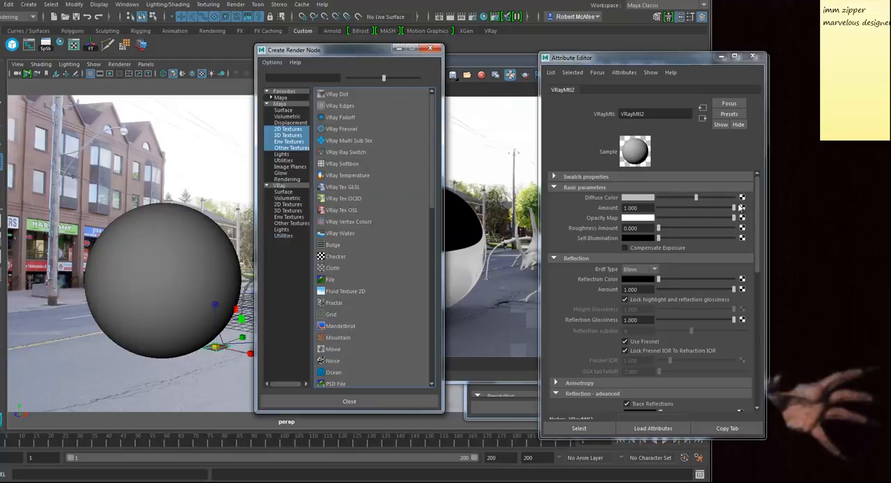
right_click(340, 283)
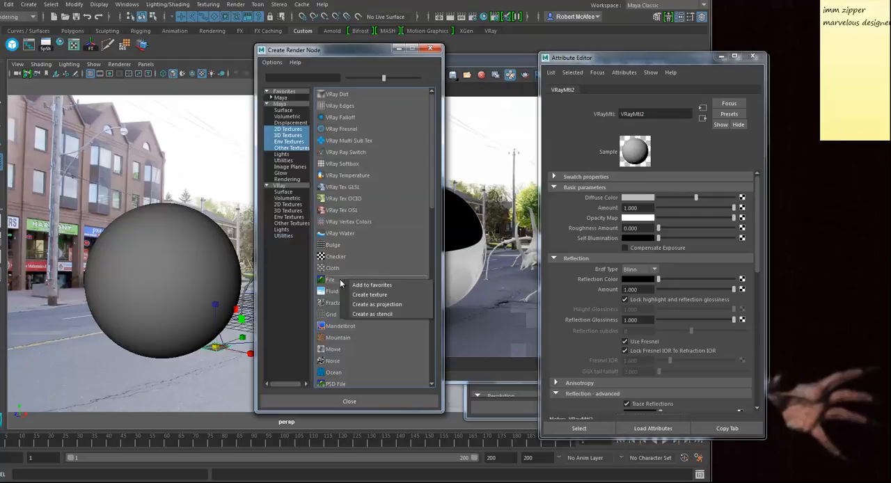
left_click(371, 308)
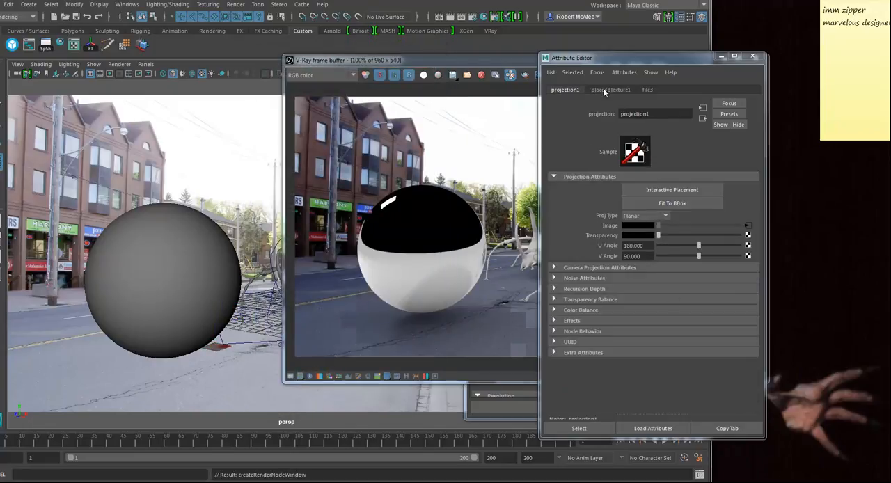
Step: Set the projection type to Perspective and link it to the perspShape camera
left_click(664, 218)
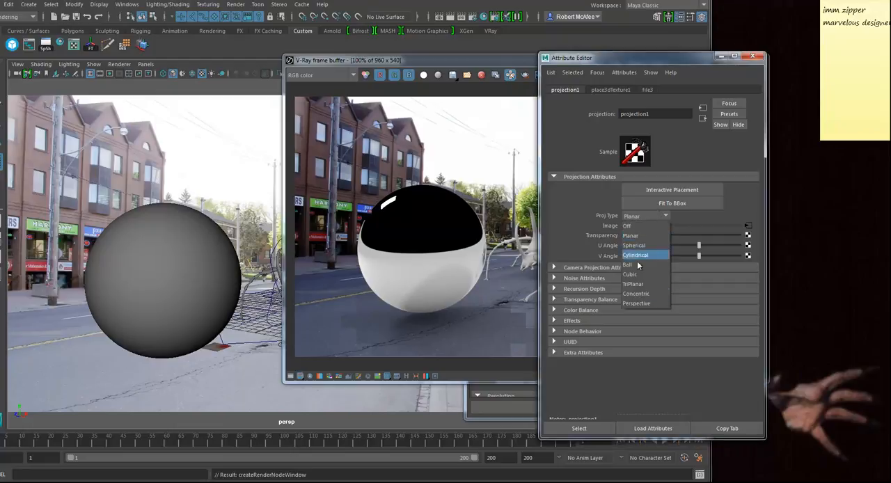
left_click(636, 303)
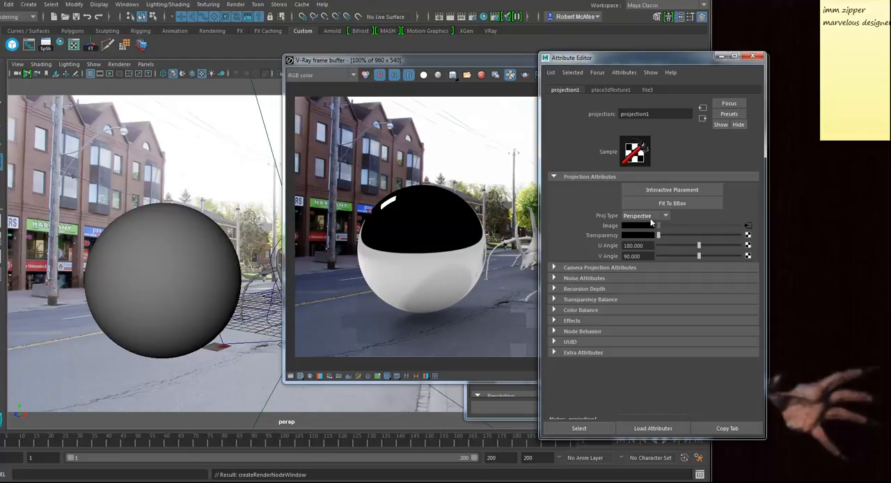
left_click(577, 268)
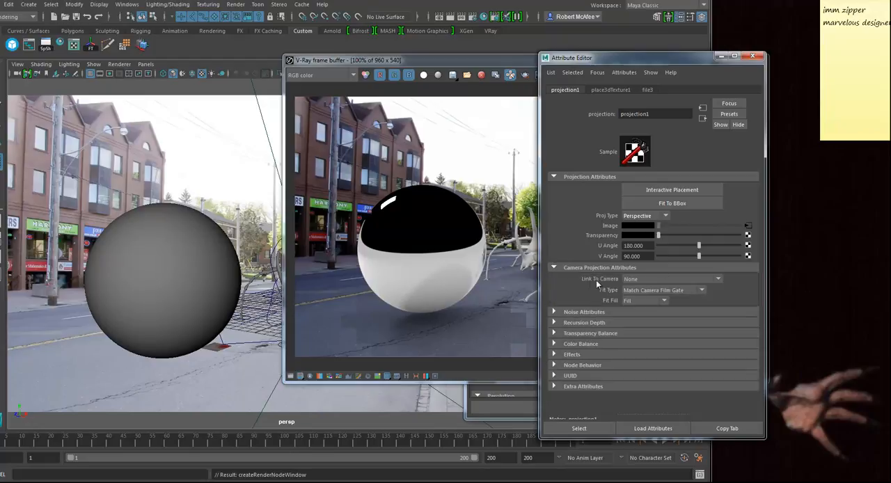
left_click(653, 278)
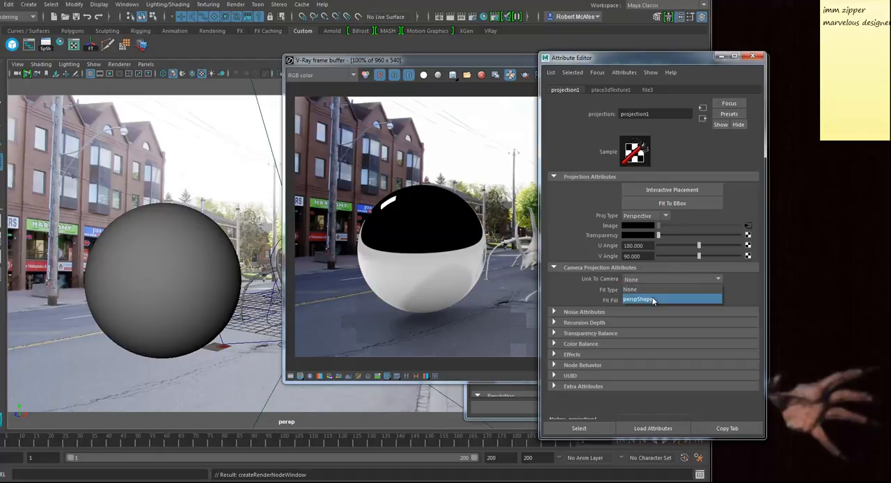
left_click(652, 298)
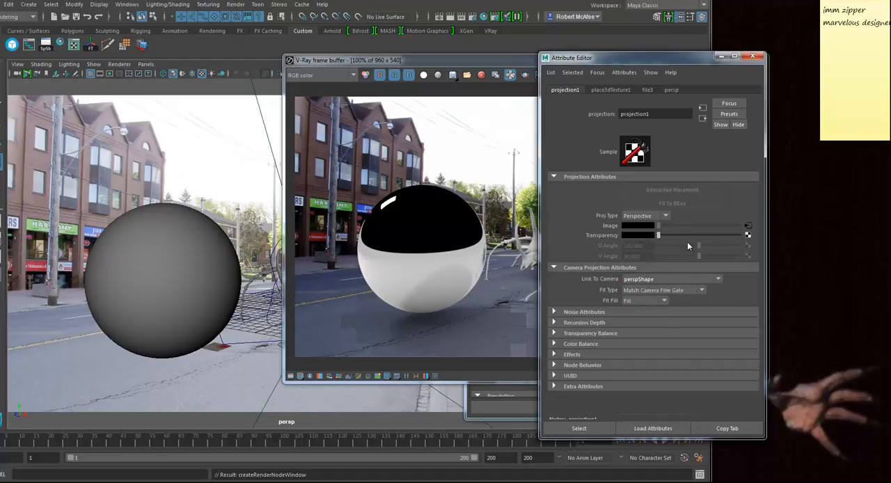
Step: Load Jane-Street-from-Bloor-Street-West-Toronto.jpg into the projection's file texture and render the scene again
left_click(749, 228)
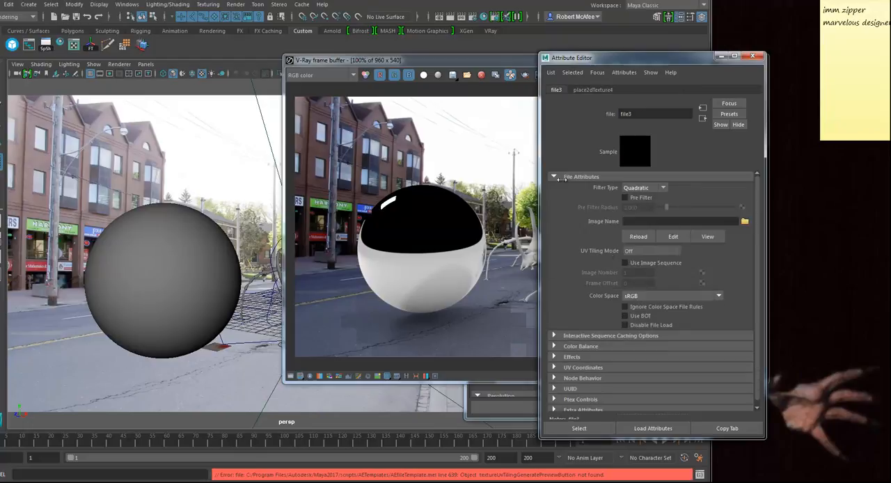
left_click(745, 221)
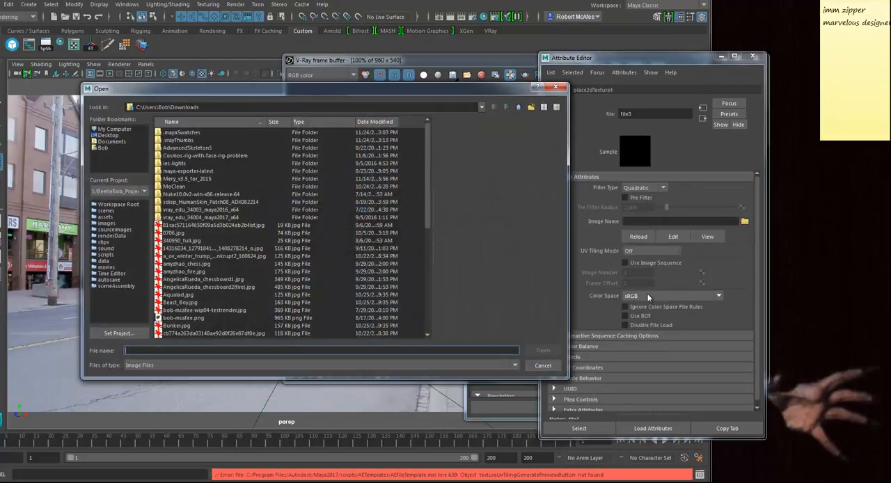
scroll(203, 269, "down", 5)
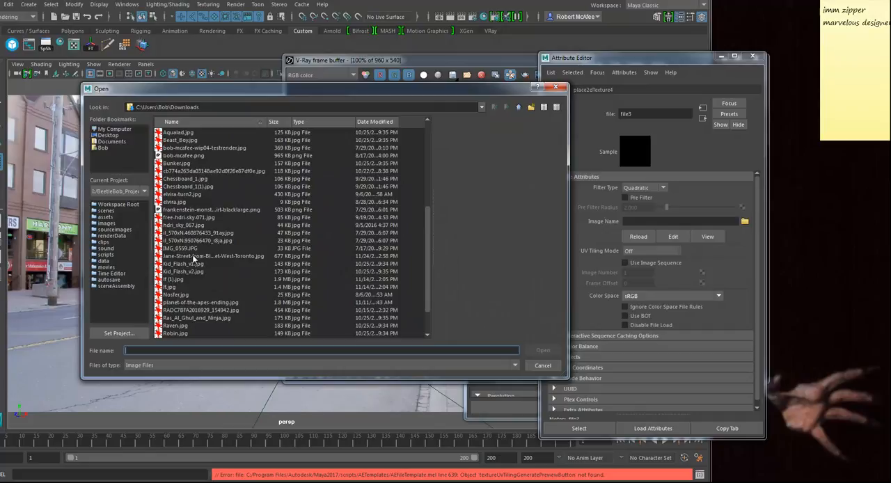
left_click(196, 258)
left_click(543, 351)
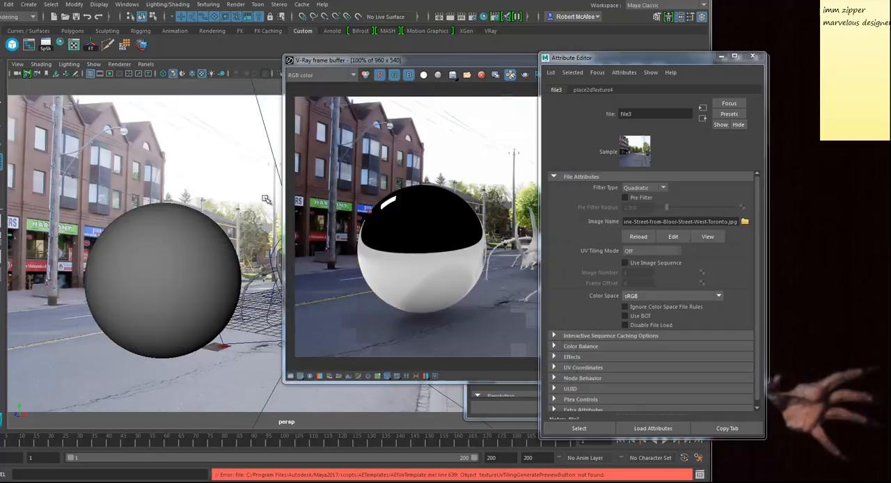
left_click(408, 65)
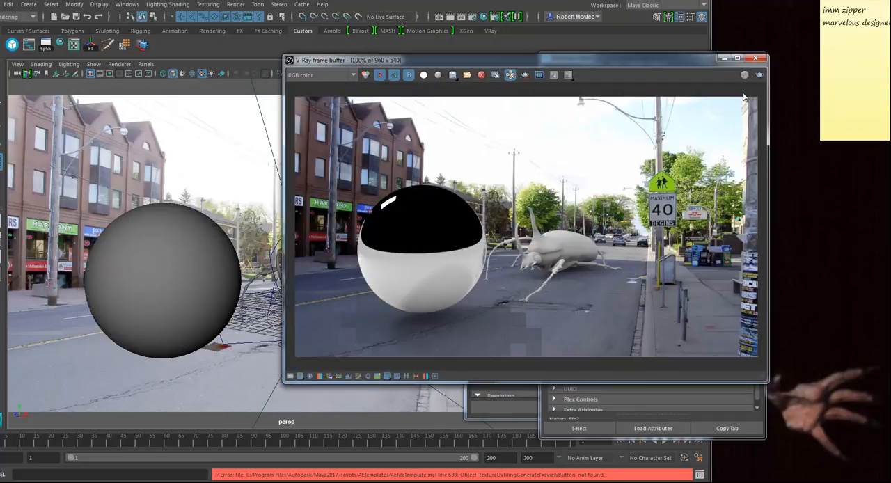
left_click(759, 75)
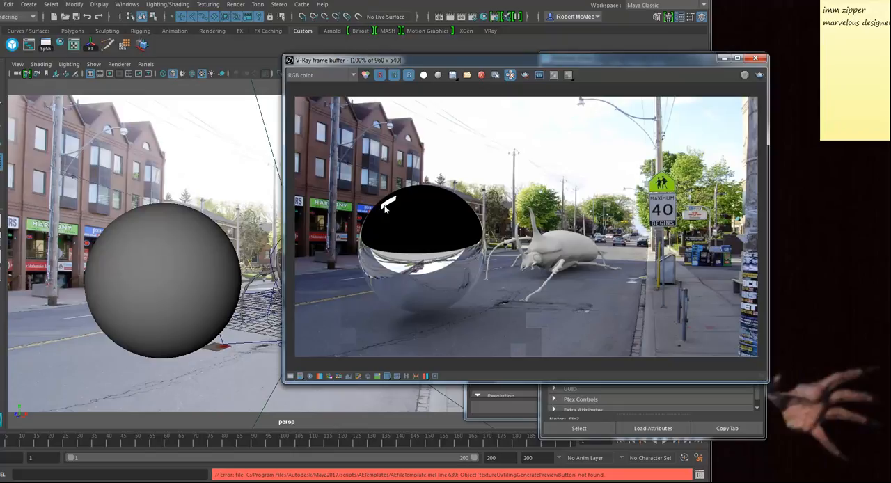
Step: Move the frame buffer aside, select the rectangle light, and turn off Affect Reflections in its options
left_click(25, 177)
left_click_drag(561, 62, 485, 149)
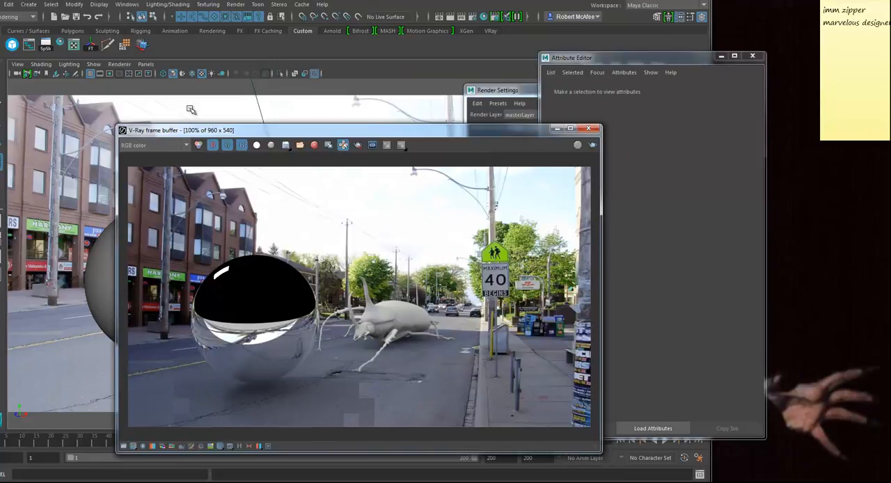
left_click_drag(202, 116, 7, 79)
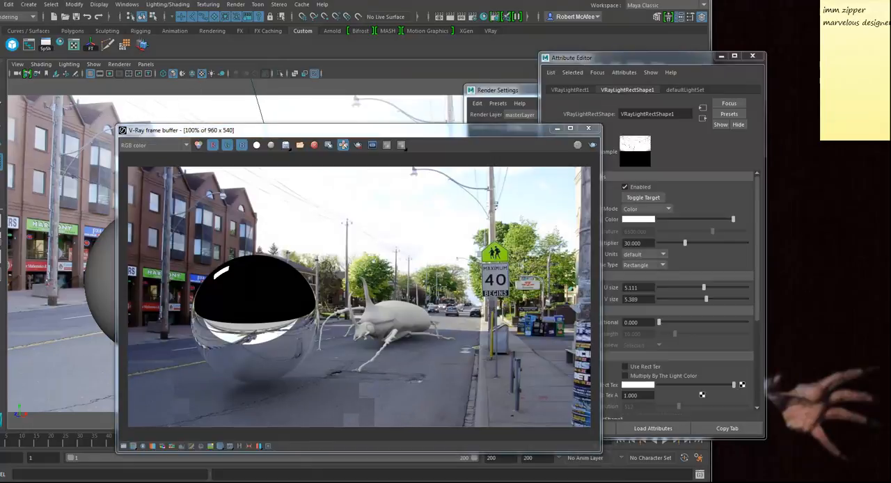
left_click(642, 63)
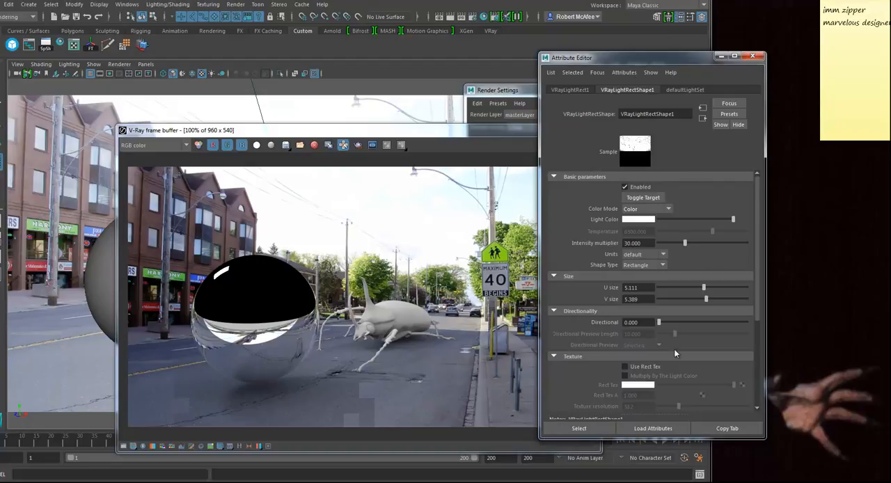
scroll(637, 358, "down", 5)
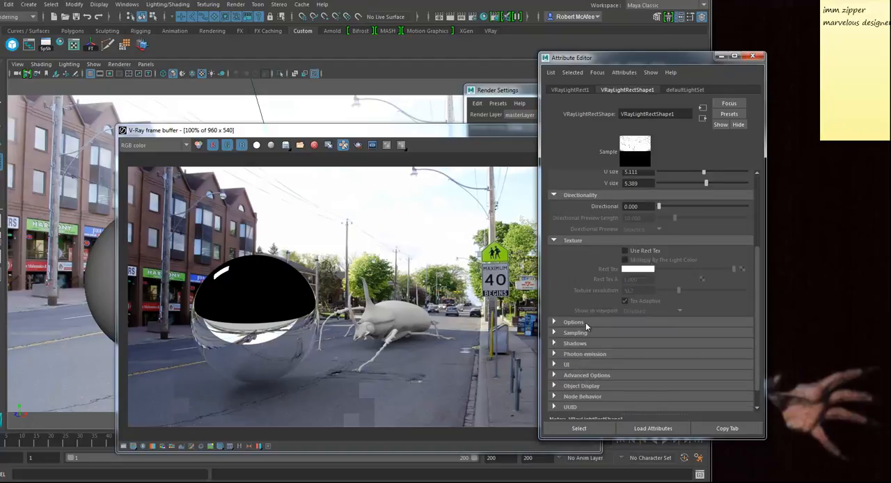
left_click(573, 322)
scroll(654, 310, "down", 2)
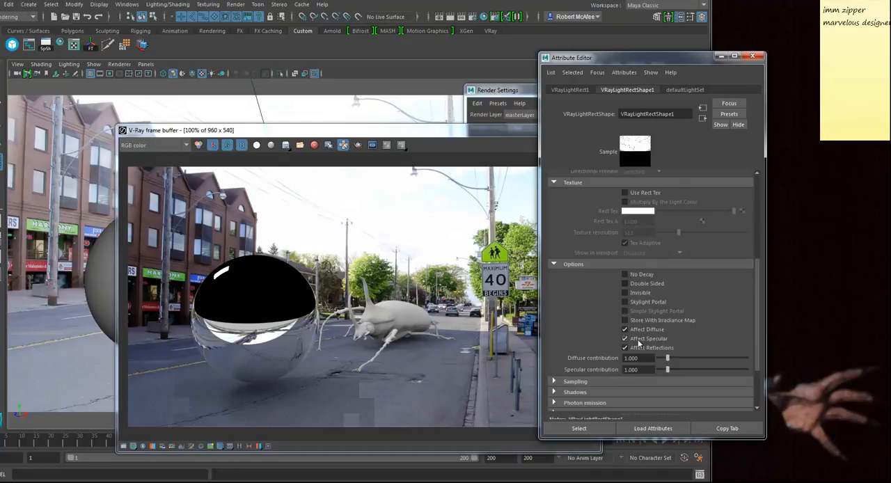
Step: Render the scene again and move the V-Ray frame buffer aside
left_click(494, 135)
left_click(593, 145)
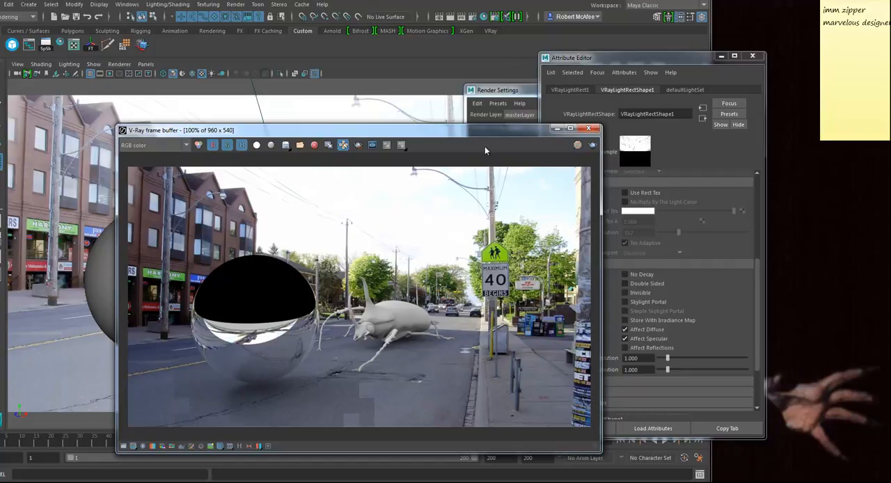
left_click_drag(466, 137, 712, 118)
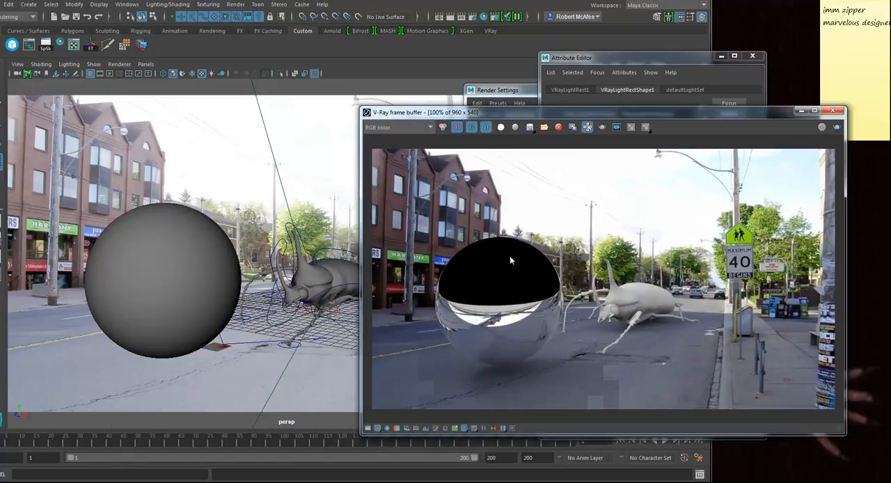
Step: Map the environment override's reflection texture with a File texture in the Render Settings
left_click(523, 91)
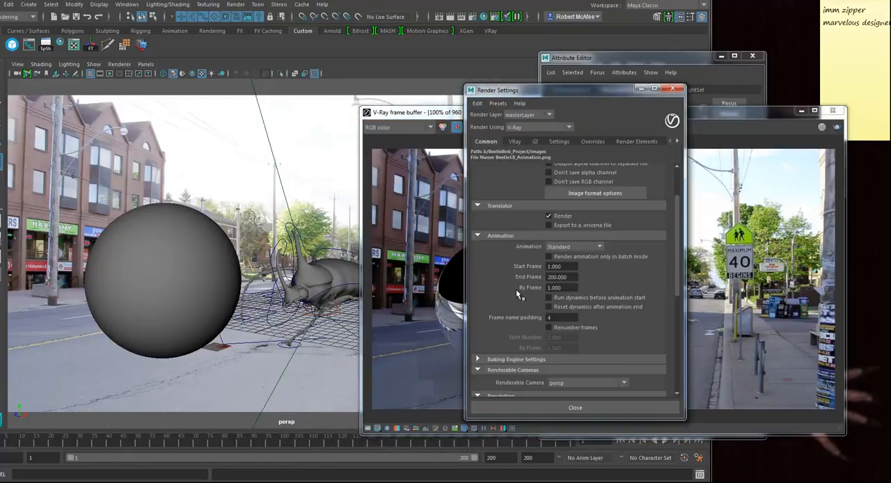
left_click(594, 142)
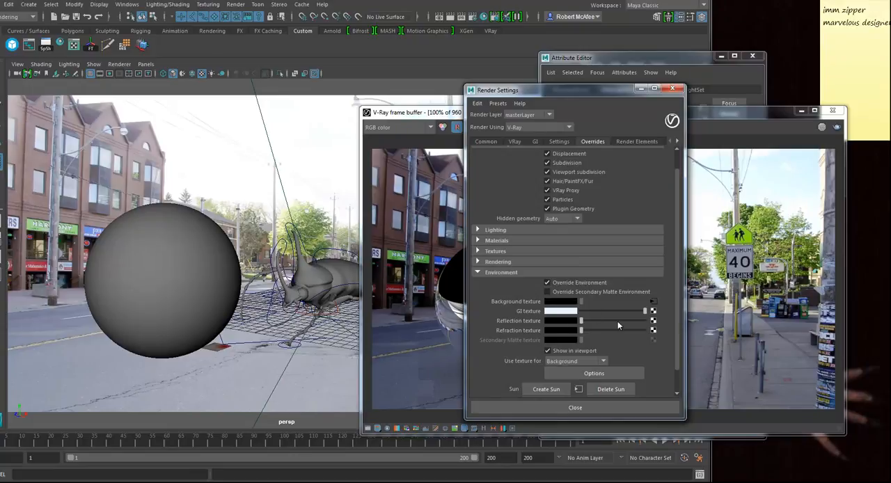
left_click(653, 322)
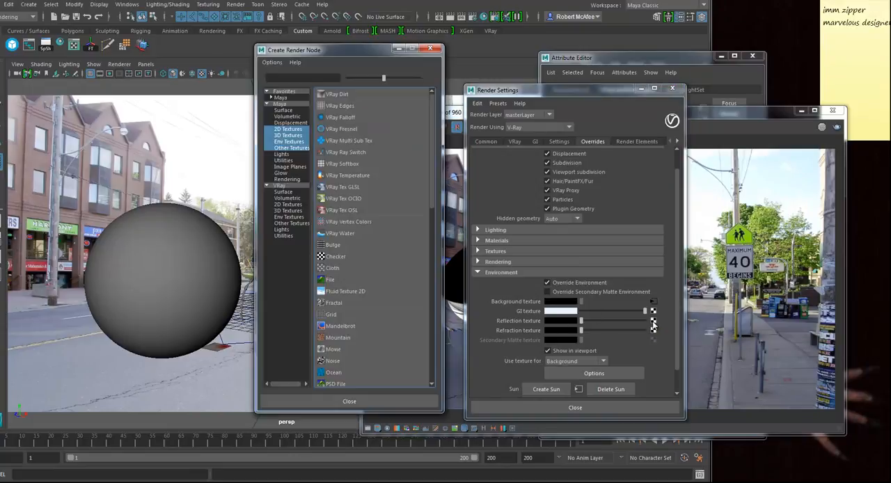
left_click(341, 280)
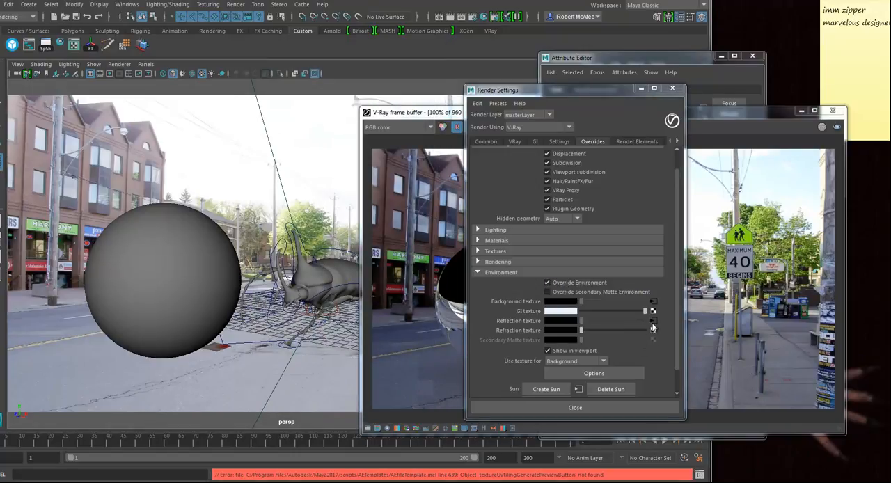
Step: Load Jane-Street-from-Bloor-Street-West-Toronto.jpg into the reflection environment's file texture and bring the frame buffer into view for the render
left_click(600, 57)
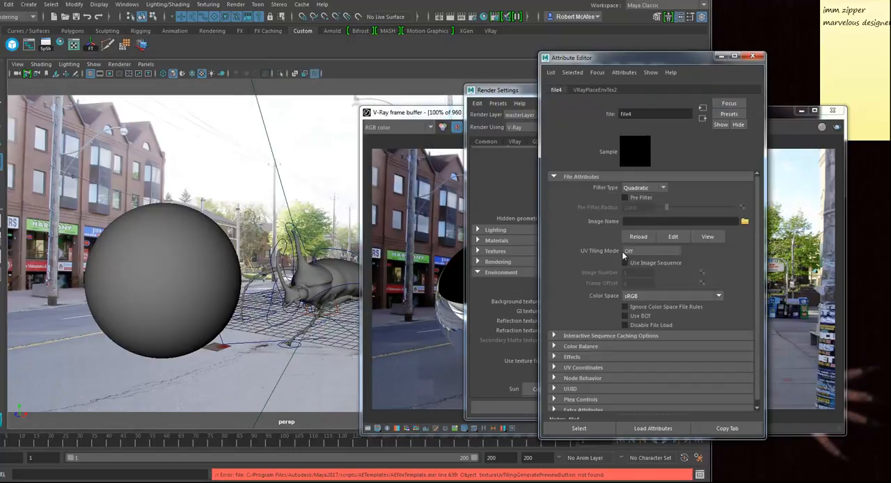
left_click(745, 220)
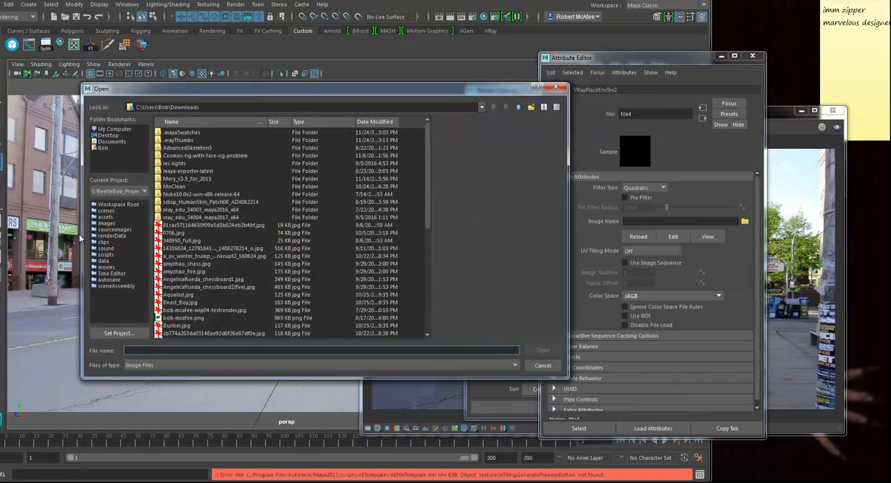
left_click(246, 280)
scroll(246, 285, "down", 5)
left_click(222, 302)
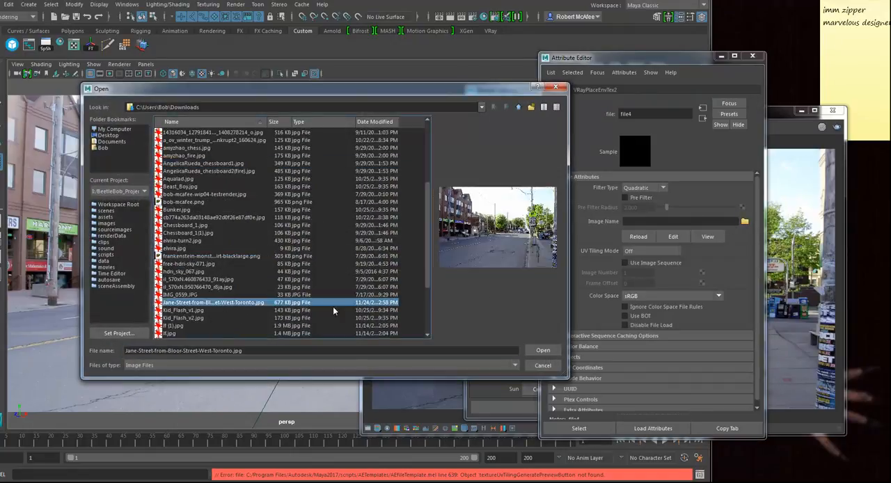
left_click(542, 350)
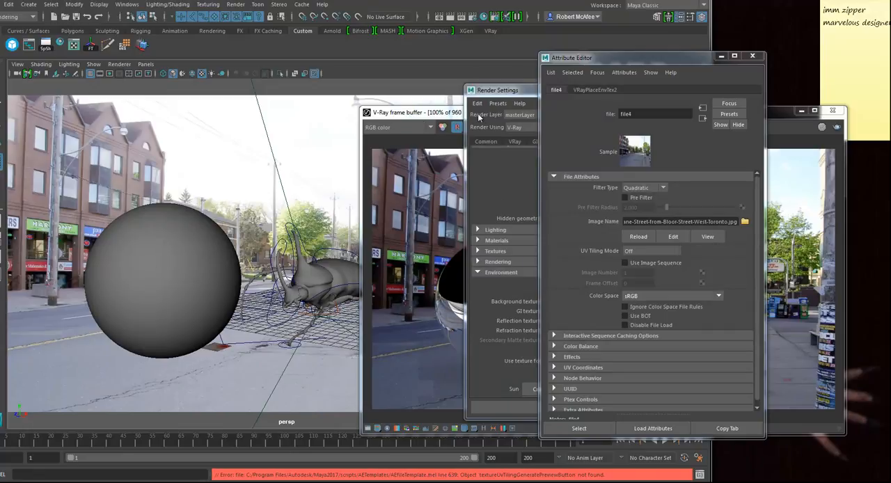
left_click_drag(425, 115, 242, 92)
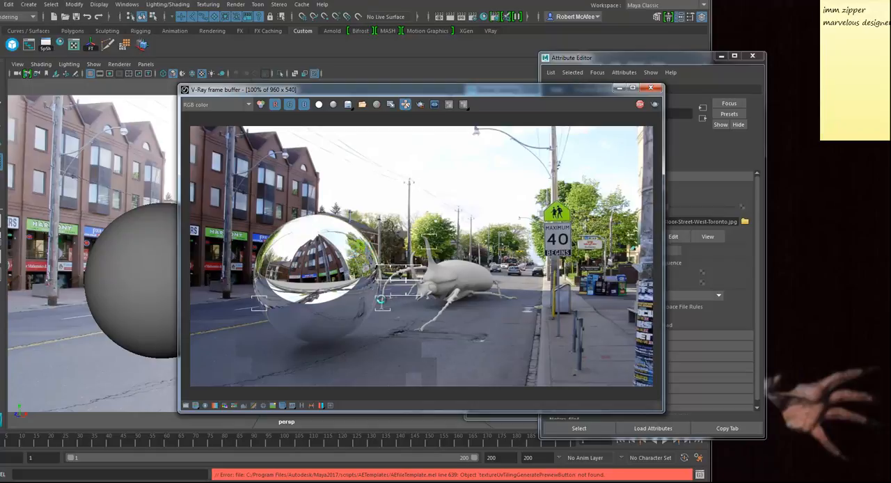
Step: Select the reflective sphere and turn on Dim distance in its VRayMtl3 material's advanced reflection settings
left_click(148, 262)
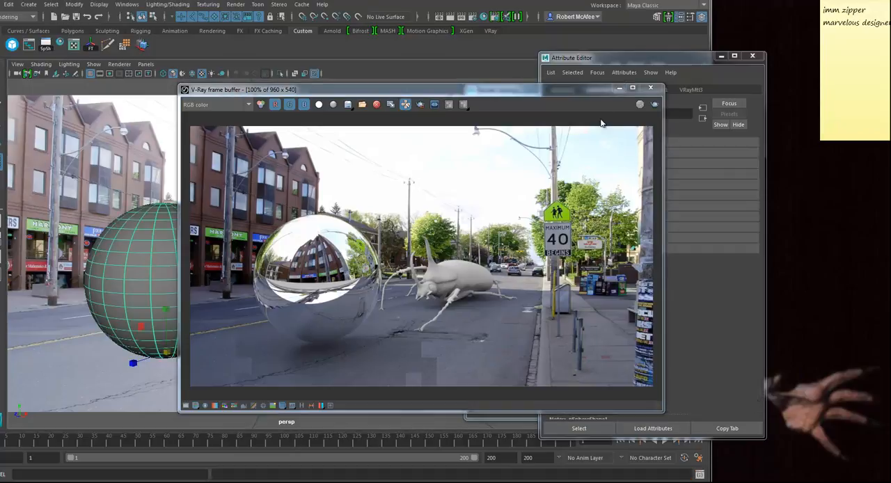
left_click(607, 63)
left_click(690, 90)
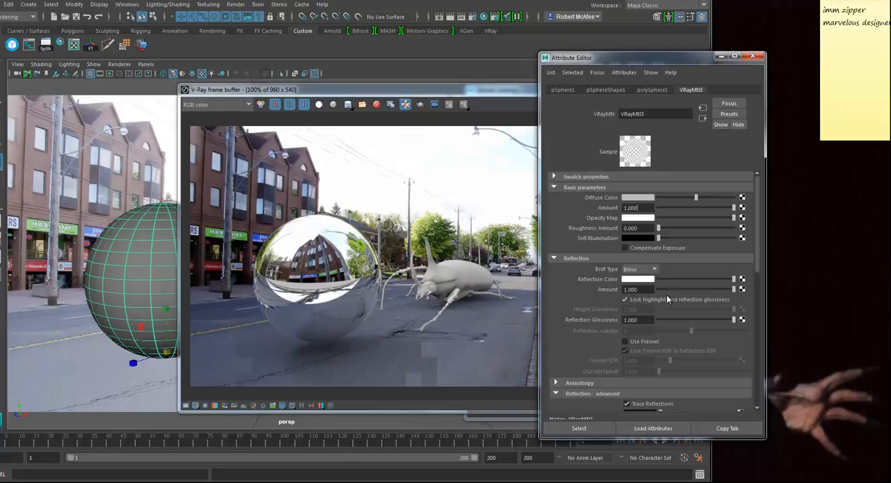
scroll(627, 318, "down", 3)
scroll(592, 313, "down", 3)
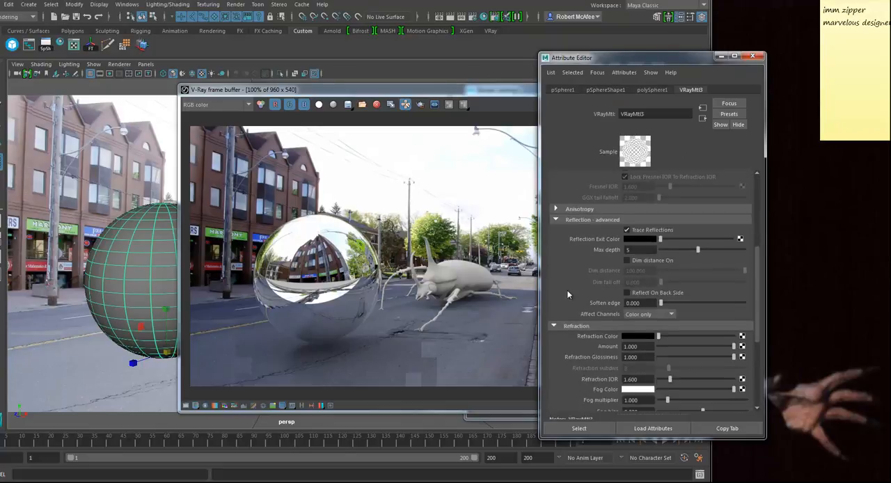
left_click(627, 261)
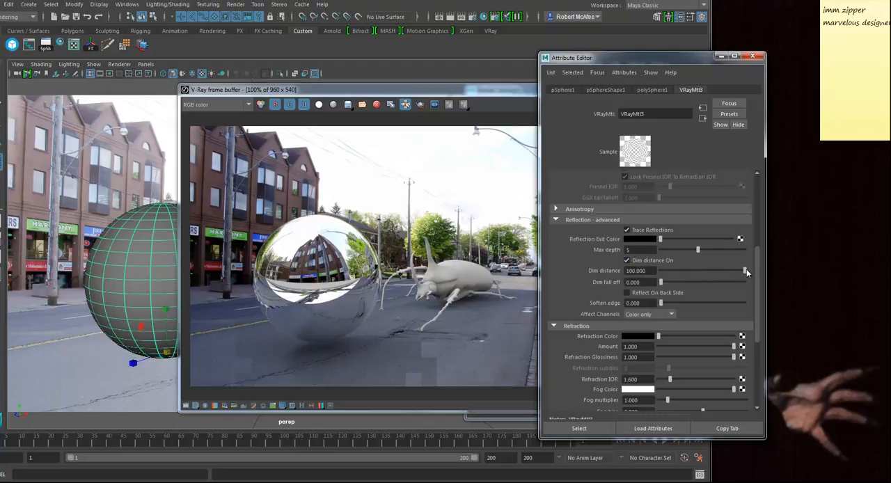
Step: Set the sphere material's dim distance to about 40.698 and dim fall off to 1, and check the render
left_click_drag(746, 270, 697, 272)
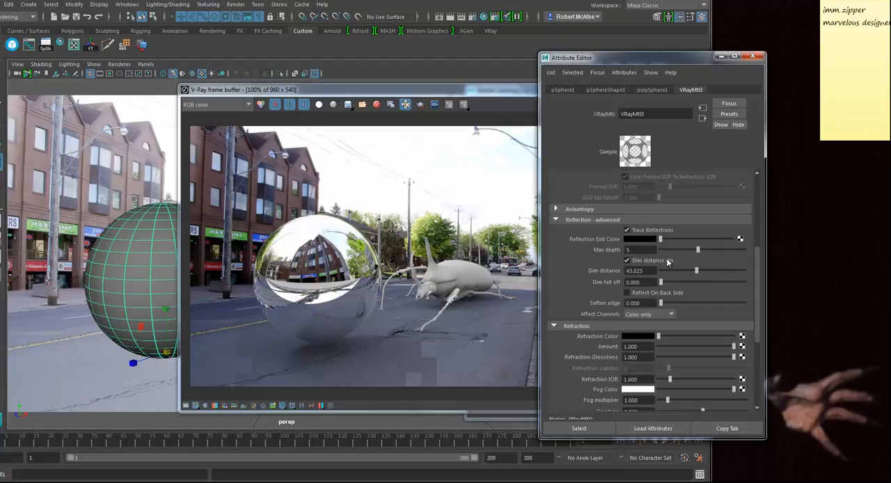
left_click_drag(695, 274, 693, 274)
left_click_drag(664, 282, 743, 286)
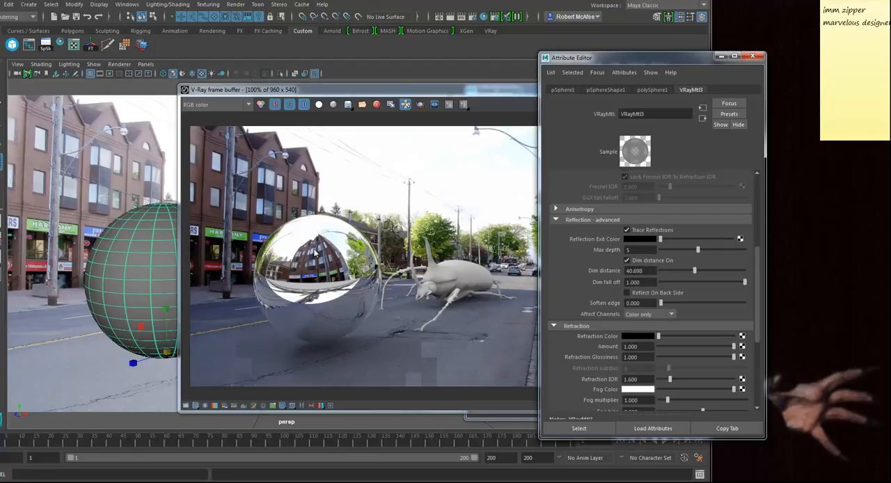
left_click(461, 91)
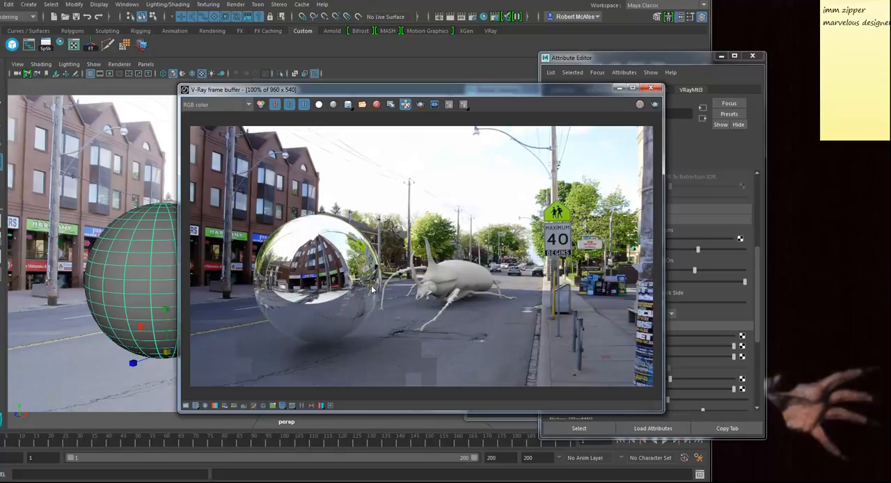
Step: Reduce the sphere material's reflection dim distance to 25 and render the scene again
left_click(672, 60)
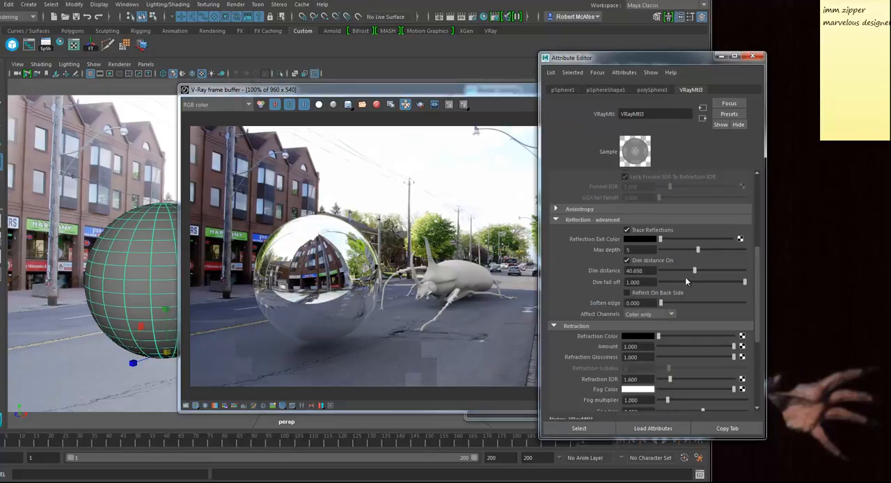
left_click_drag(694, 272, 679, 276)
left_click(479, 91)
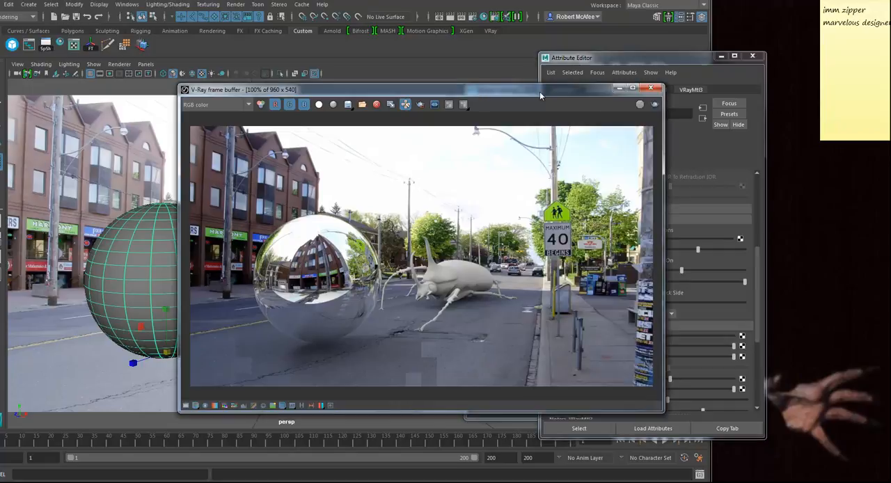
left_click(654, 105)
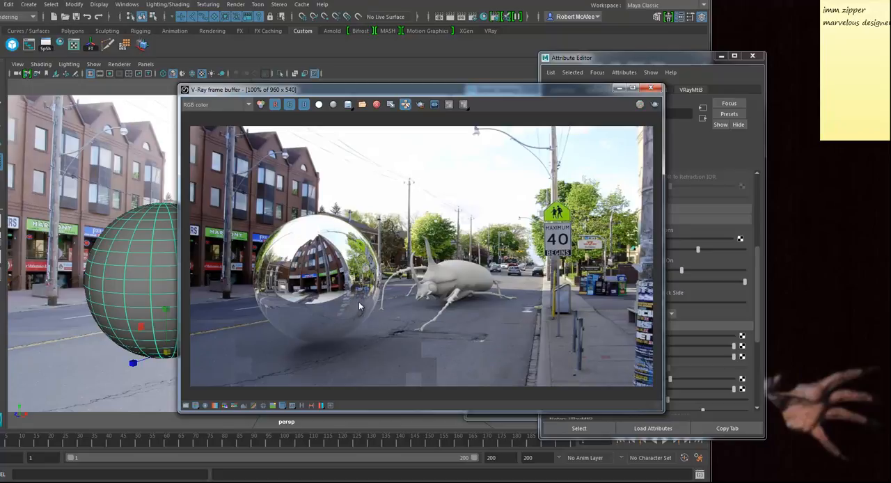
Step: Move the frame buffer aside, select the beetle's body, and reposition the Attribute Editor showing its VRayMtl1 material
left_click_drag(439, 89, 131, 99)
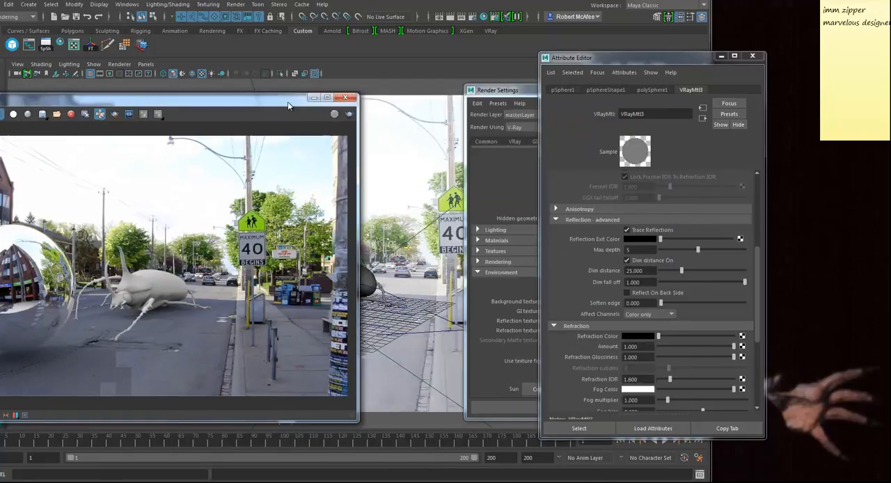
left_click_drag(289, 106, 209, 92)
left_click(335, 270)
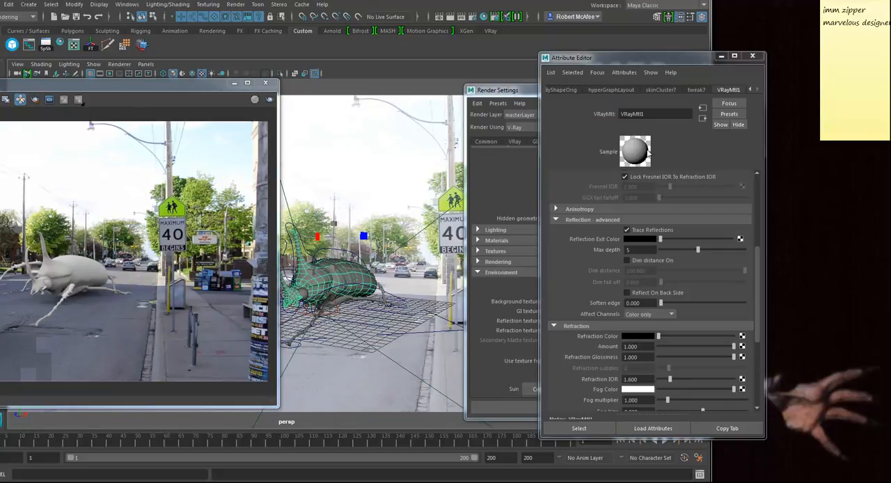
left_click_drag(640, 63, 590, 50)
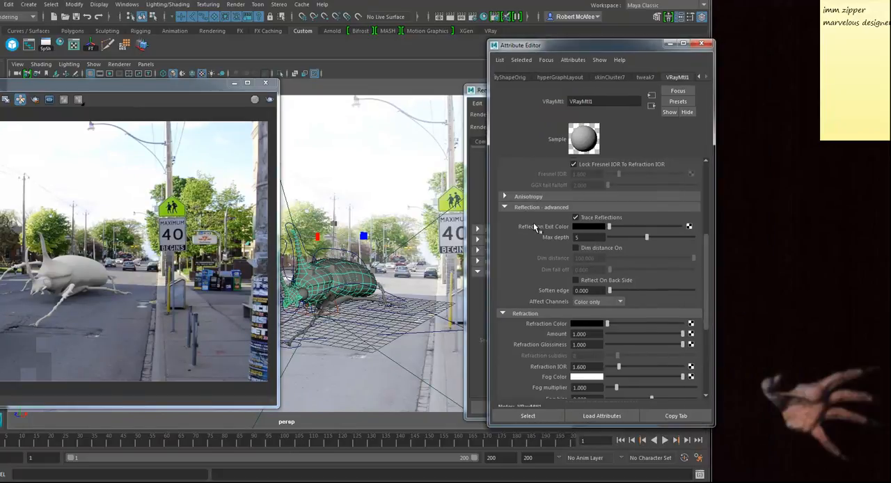
Step: Keep the beetle material's reflection exit color black, set its reflection color to white, and render the scene
left_click_drag(610, 227, 681, 230)
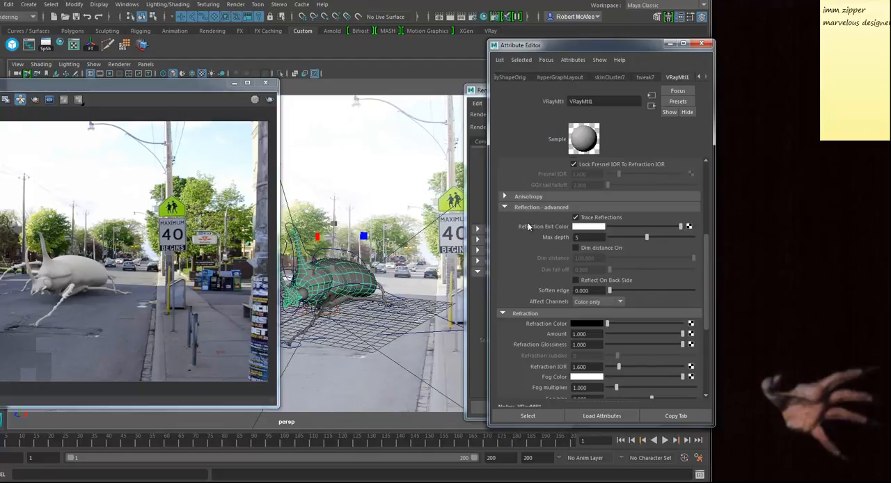
left_click_drag(656, 229, 558, 231)
scroll(558, 231, "up", 5)
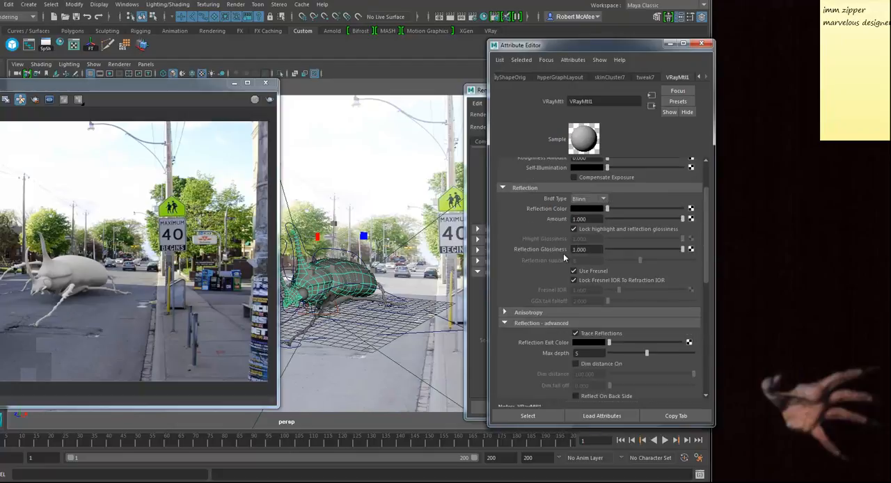
left_click_drag(608, 210, 682, 210)
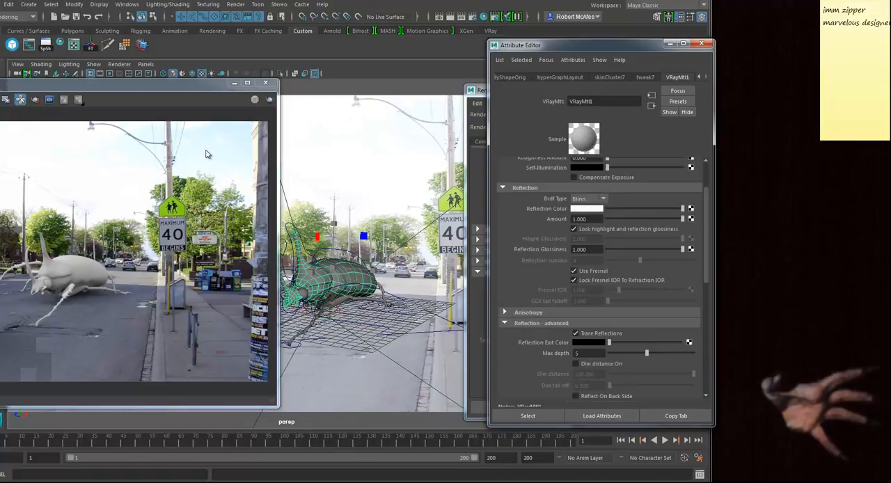
left_click(270, 100)
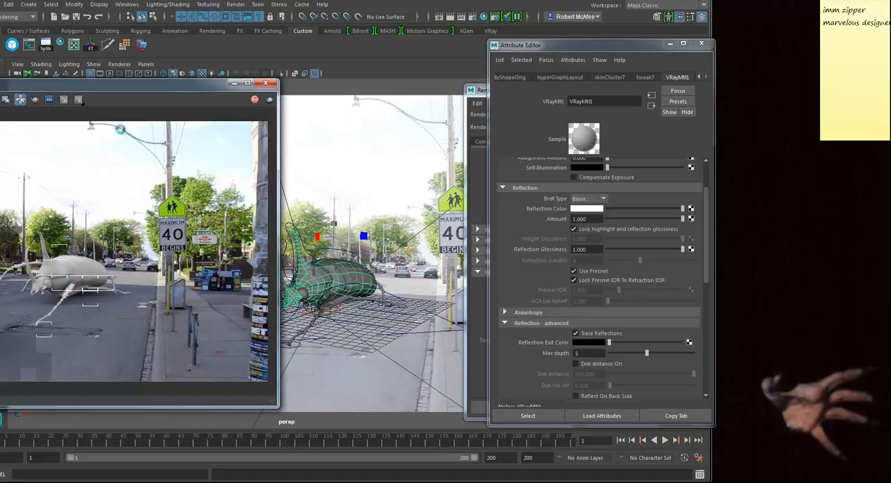
left_click_drag(107, 89, 310, 87)
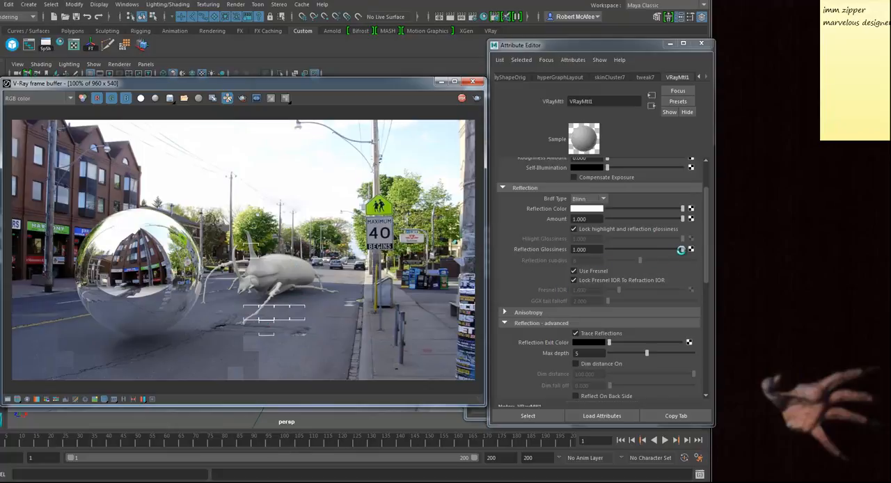
Step: Set the beetle material's reflection glossiness to 0.948 and map the material with a Ramp texture
left_click_drag(682, 248, 679, 249)
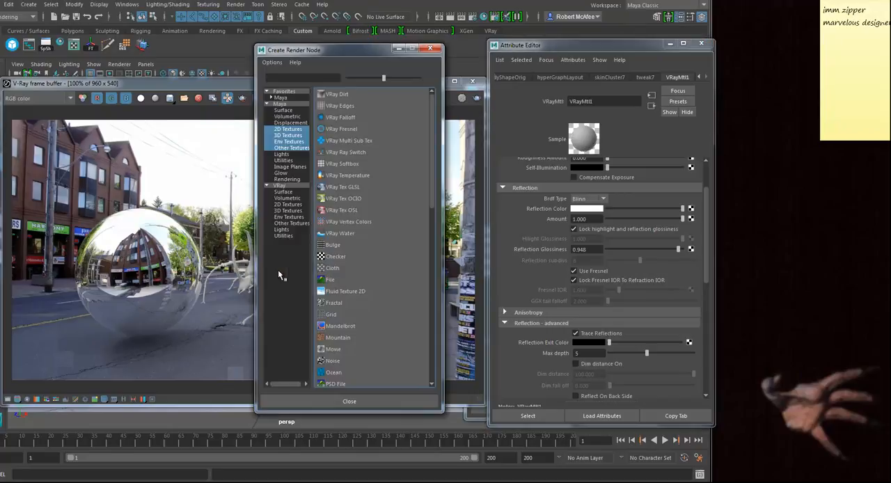
scroll(335, 338, "down", 2)
left_click(335, 337)
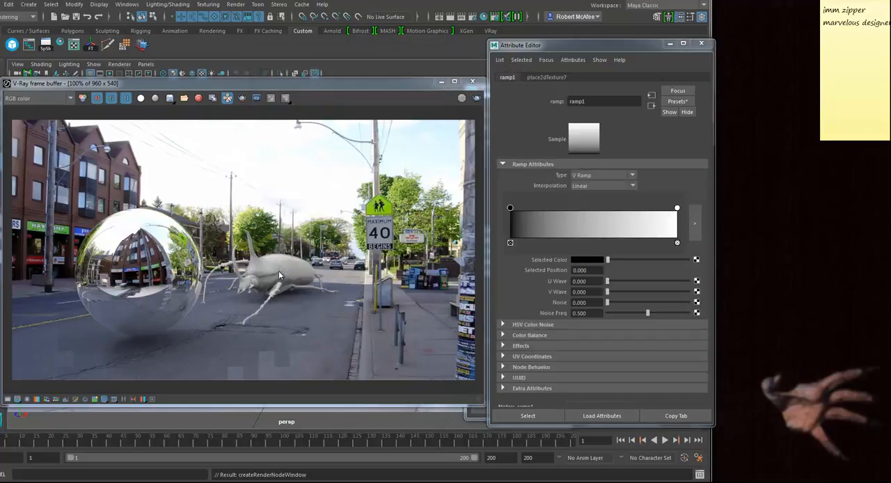
Step: Apply the Rainbow preset to the beetle material's ramp texture
left_click(678, 101)
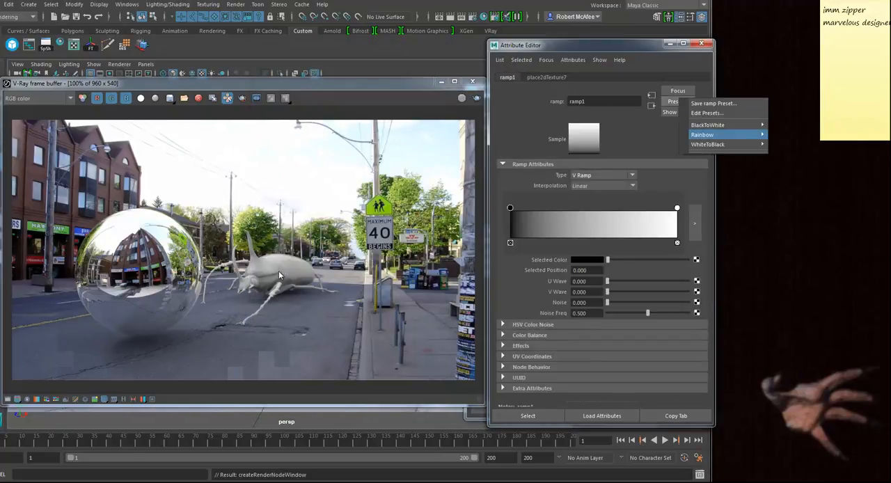
mouse_move(703, 134)
left_click(790, 135)
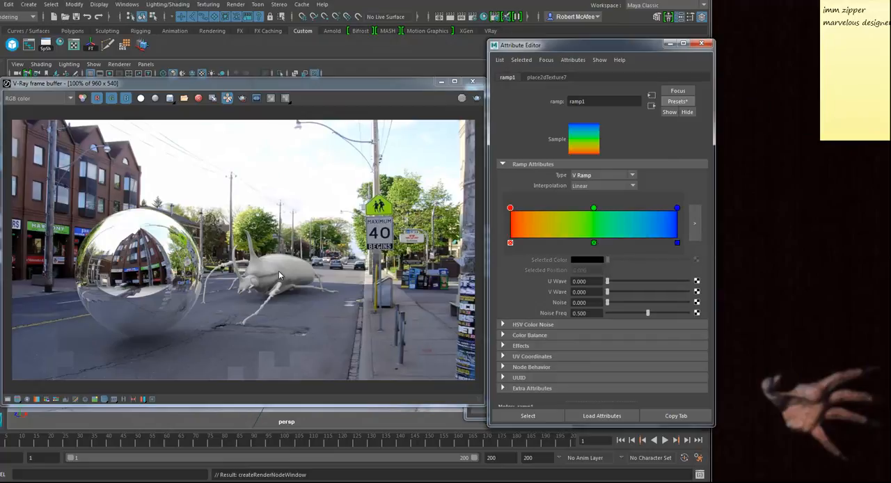
Step: Delete the place2dTexture7 node feeding ramp1 in the Hypershade graph
left_click_drag(543, 44, 661, 47)
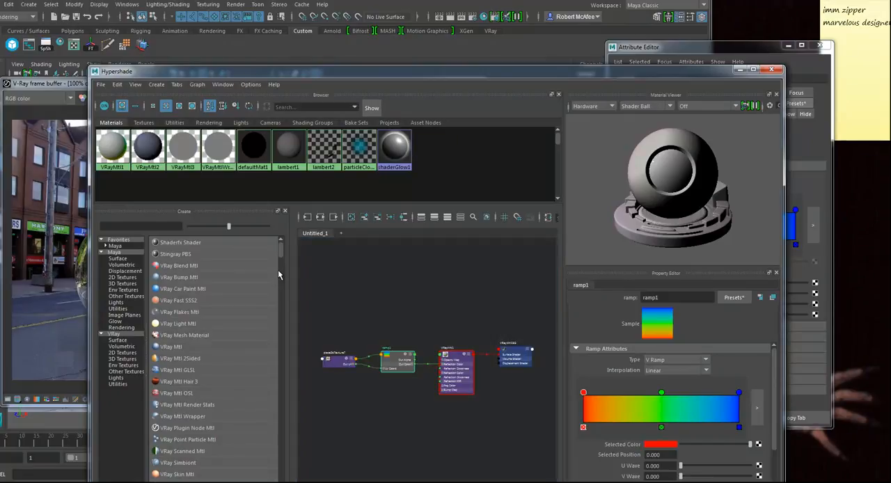
left_click(405, 391)
mouse_move(406, 390)
middle_mouse_down("alt")
mouse_move(405, 360)
mouse_move(423, 355)
mouse_move(451, 386)
middle_mouse_up("alt")
scroll(406, 360, "up", 3)
scroll(423, 355, "up", 3)
left_click(361, 334)
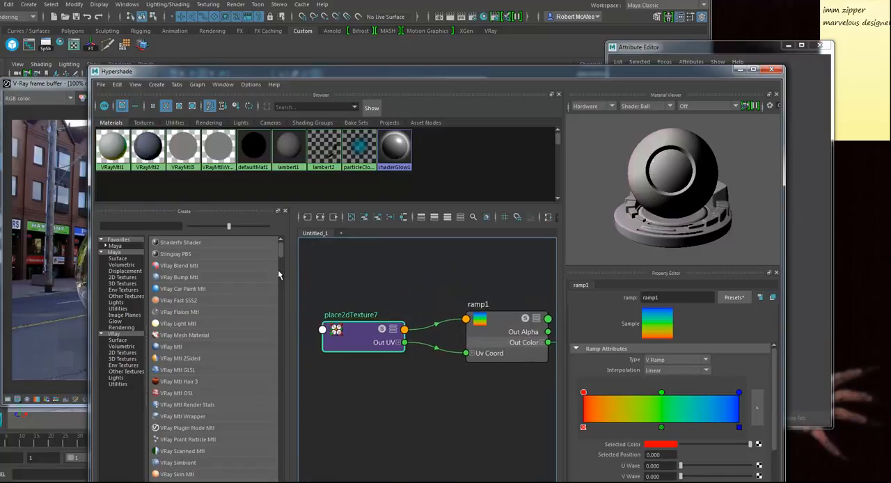
key("Delete")
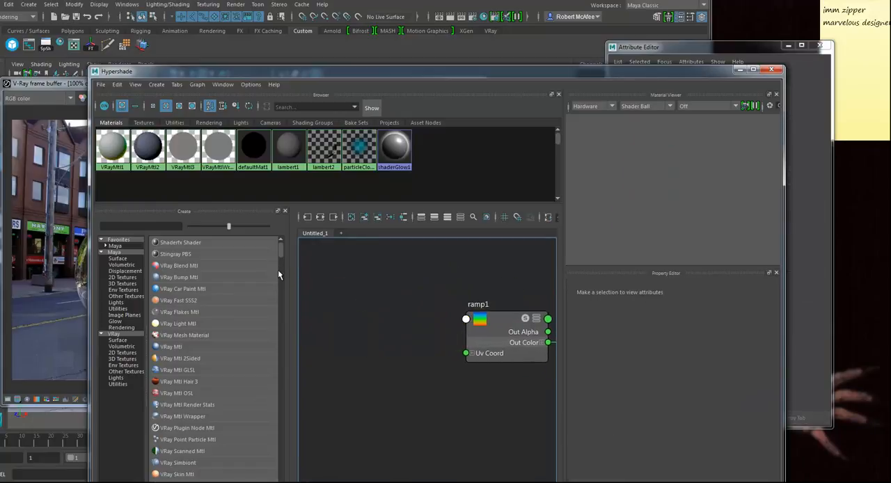
Step: Create a Sampler Info utility node and place it beside ramp1 in the shading graph
left_click(498, 321)
left_click_drag(498, 321, 483, 323)
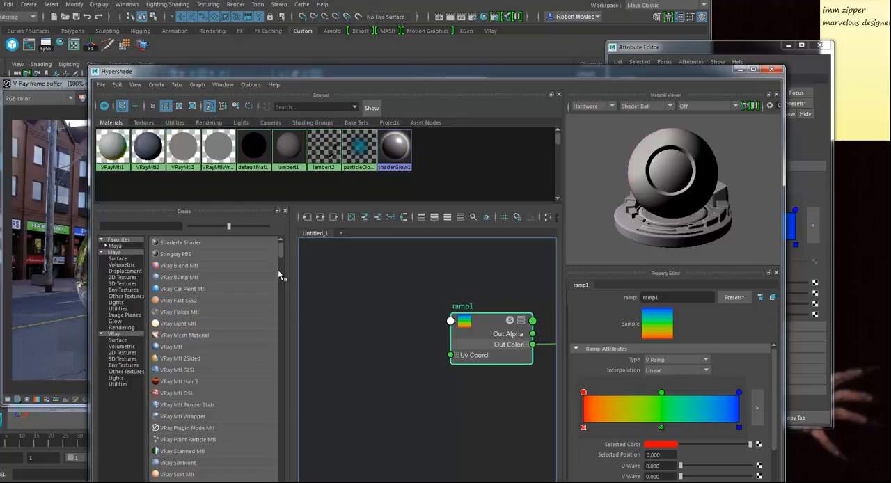
left_click(118, 308)
scroll(208, 335, "down", 11)
scroll(209, 335, "down", 6)
scroll(209, 358, "down", 6)
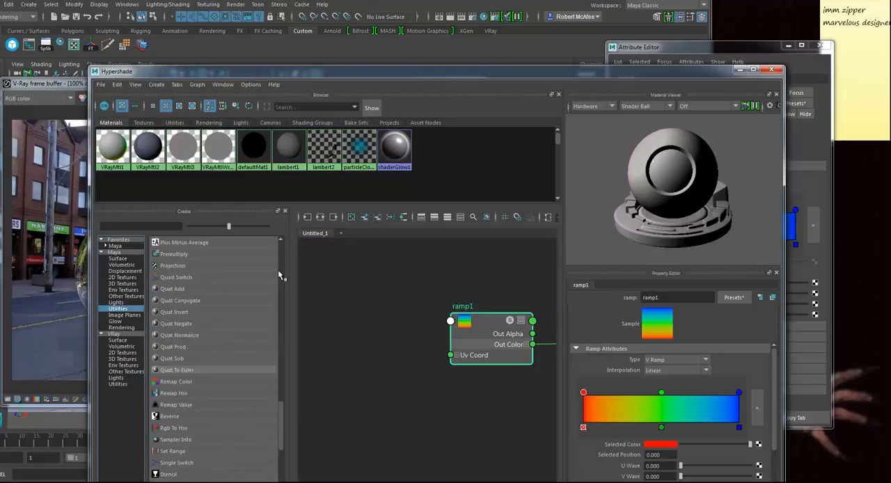
scroll(209, 358, "down", 1)
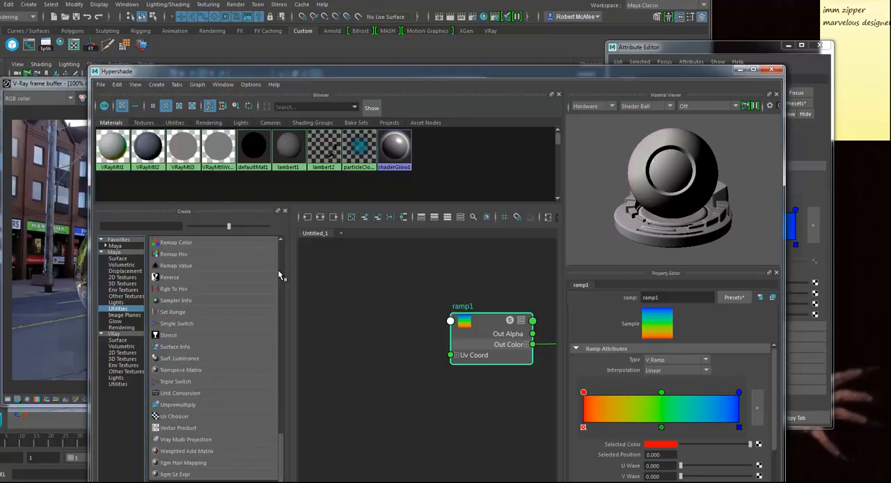
left_click(176, 301)
mouse_move(363, 312)
left_mouse_down()
mouse_move(372, 312)
mouse_move(354, 309)
left_mouse_up()
Step: Connect the Sampler Info node's Facing Ratio to ramp1's V Coord
left_click(457, 355)
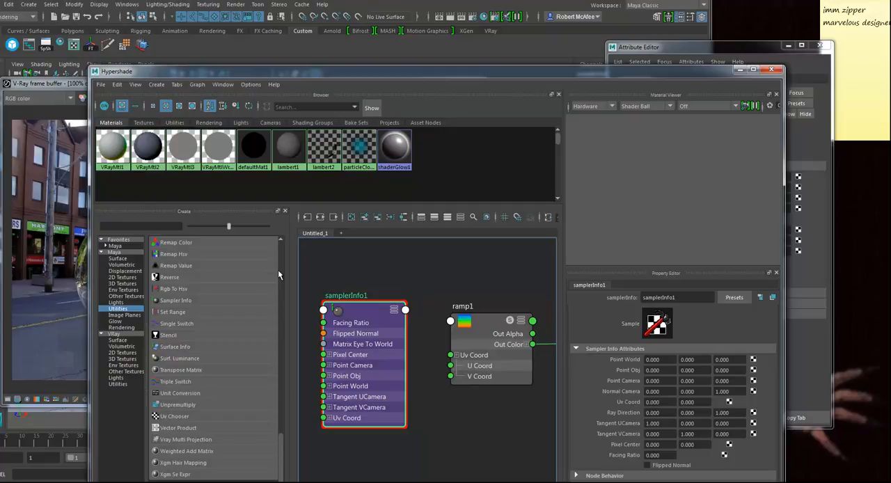
left_click(406, 310)
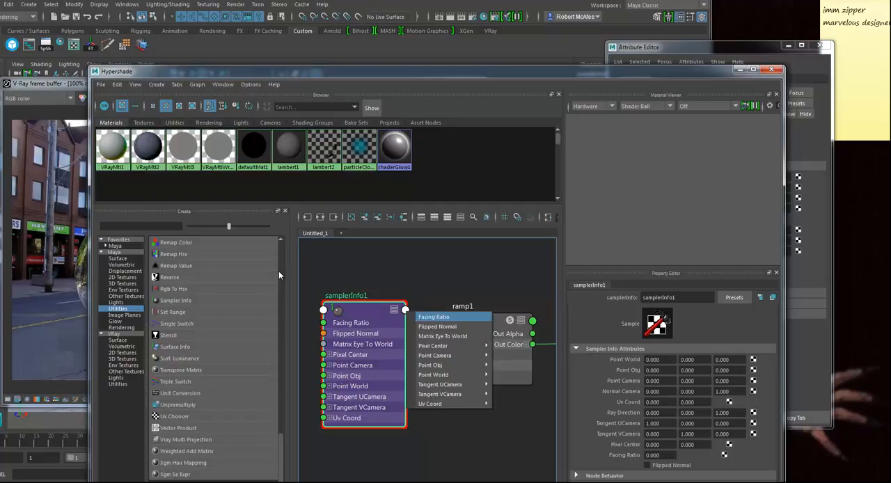
left_click(433, 317)
left_click(450, 376)
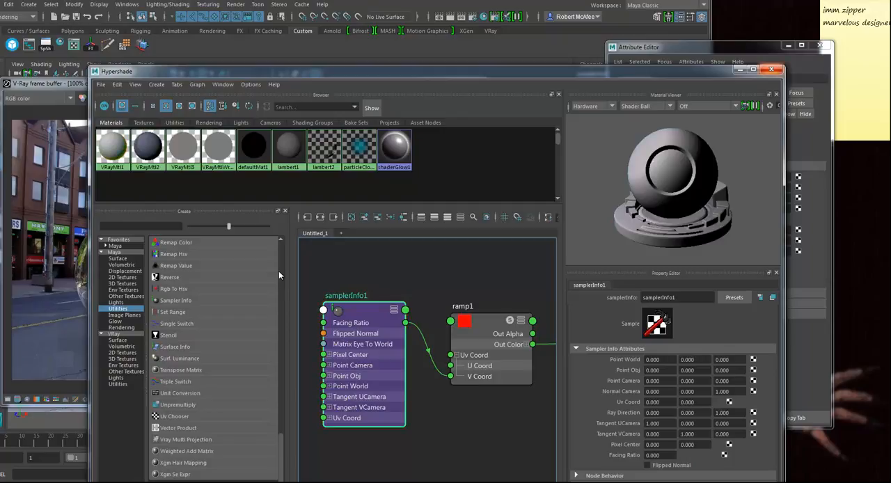
Step: Close the Hypershade, render the scene, and enlarge the frame buffer image to 200% around the beetle
left_click(772, 69)
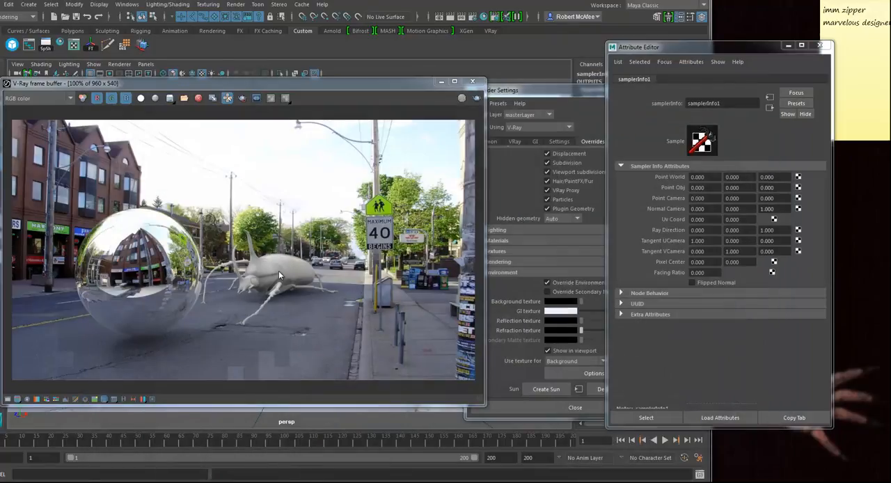
left_click(477, 98)
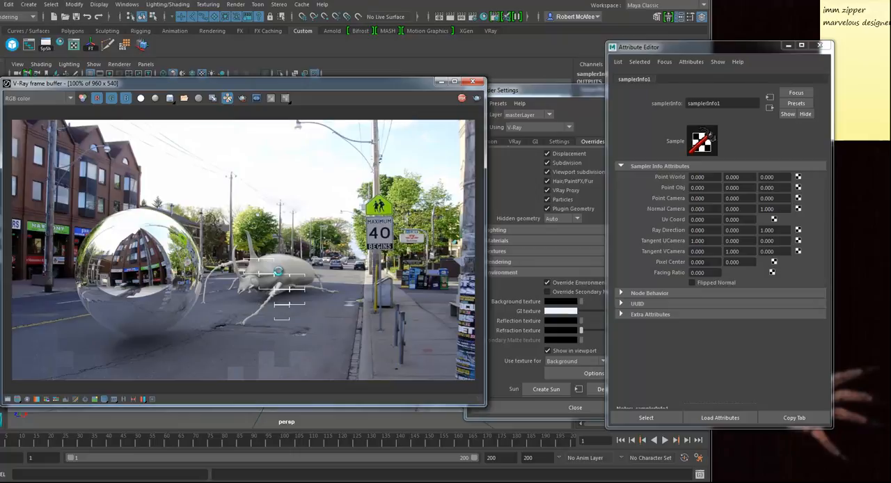
scroll(277, 272, "up", 1)
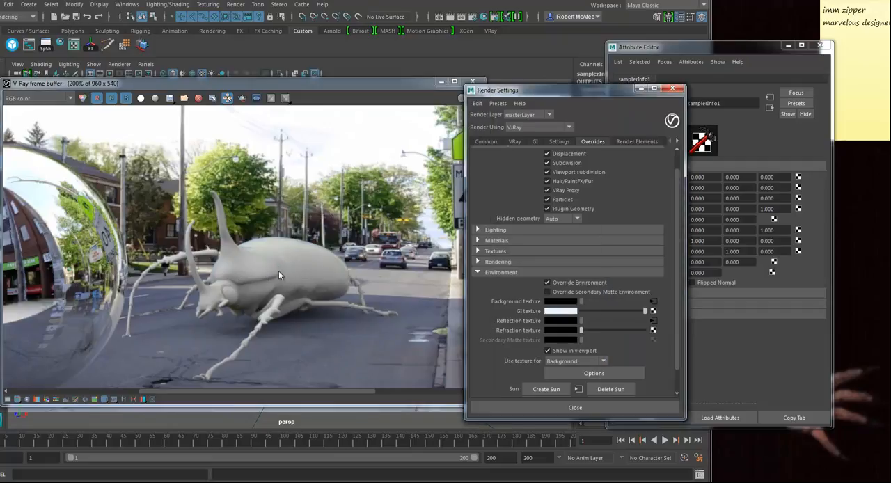
mouse_move(279, 83)
left_mouse_down()
mouse_move(252, 324)
mouse_move(272, 261)
mouse_move(278, 86)
left_mouse_up()
Step: Select the beetle's body and set its VRayMtl1 reflection amount to 0.416
left_click(338, 278)
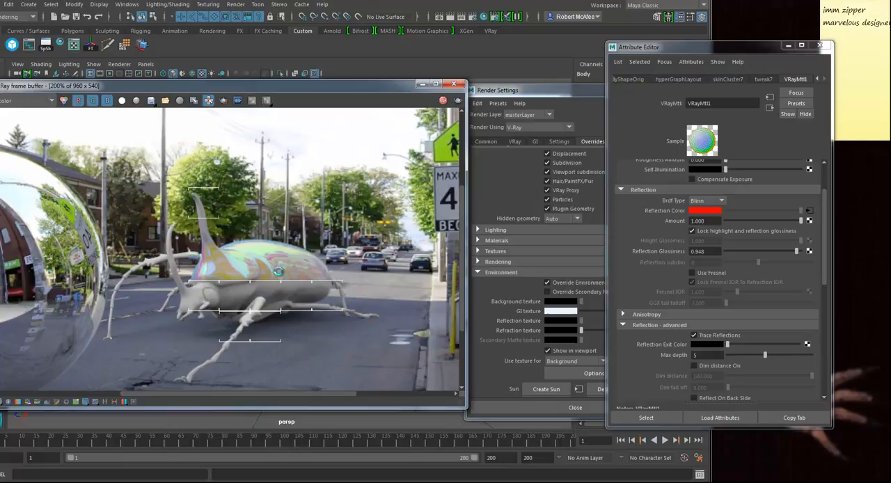
left_click_drag(801, 221, 756, 220)
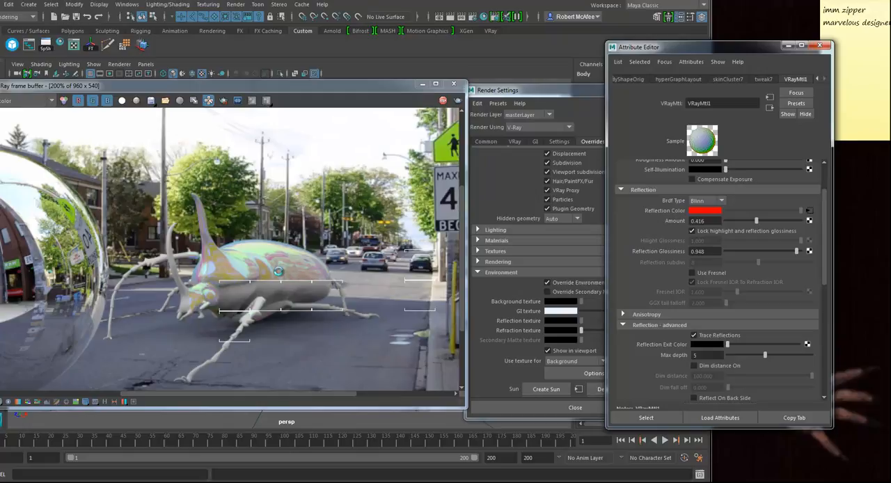
key("ctrl+z")
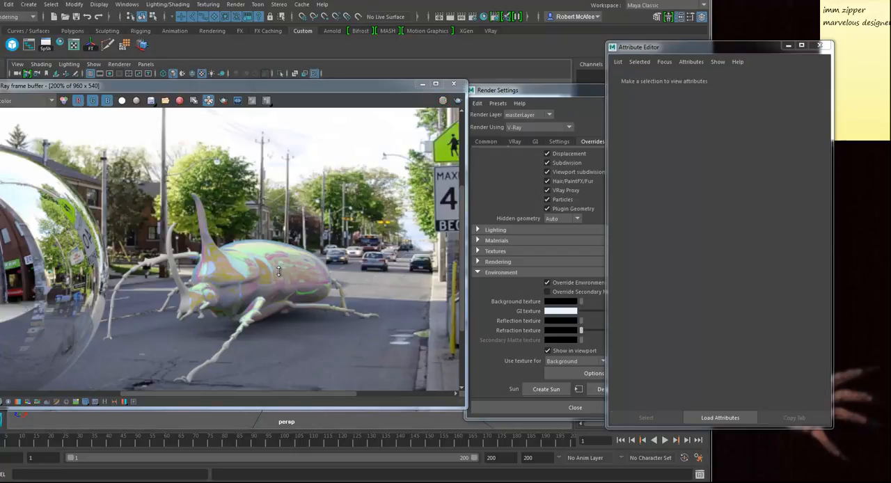
Step: Use Fresnel on the beetle body's material, with the Fresnel IOR unlocked from the refraction IOR and set to 2.532
mouse_move(278, 85)
left_mouse_down()
mouse_move(207, 319)
mouse_move(248, 315)
mouse_move(274, 66)
mouse_move(289, 73)
left_mouse_up()
left_click(277, 270)
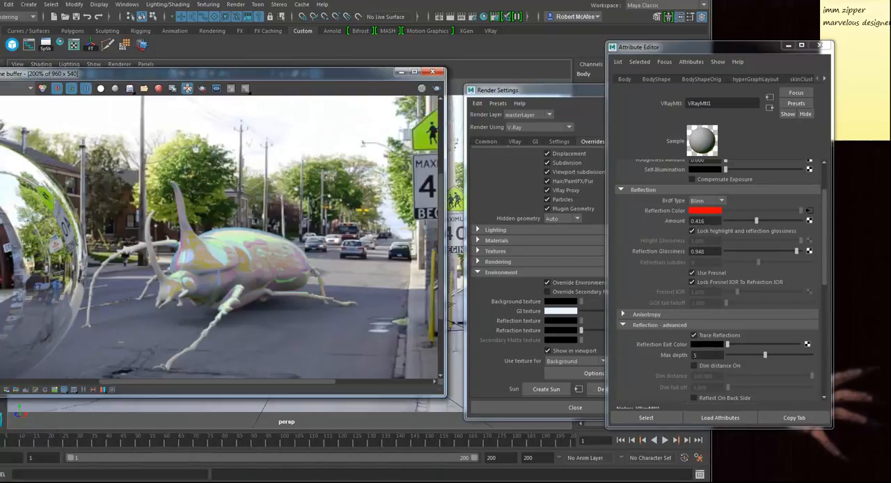
left_click(693, 282)
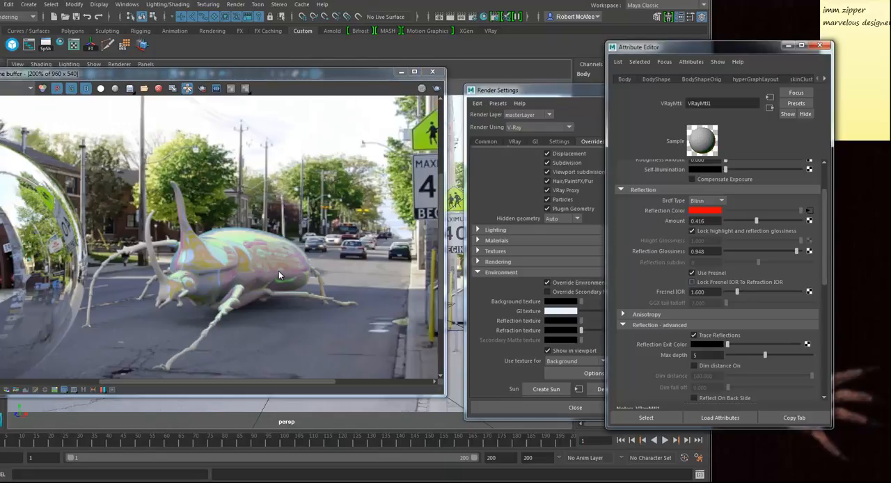
mouse_move(738, 292)
left_mouse_down()
mouse_move(756, 293)
mouse_move(744, 293)
left_mouse_up()
Step: Unlock the beetle material's highlight and reflection glossiness, setting highlight glossiness to 0.747 and reflection glossiness to 0.974
left_click(693, 231)
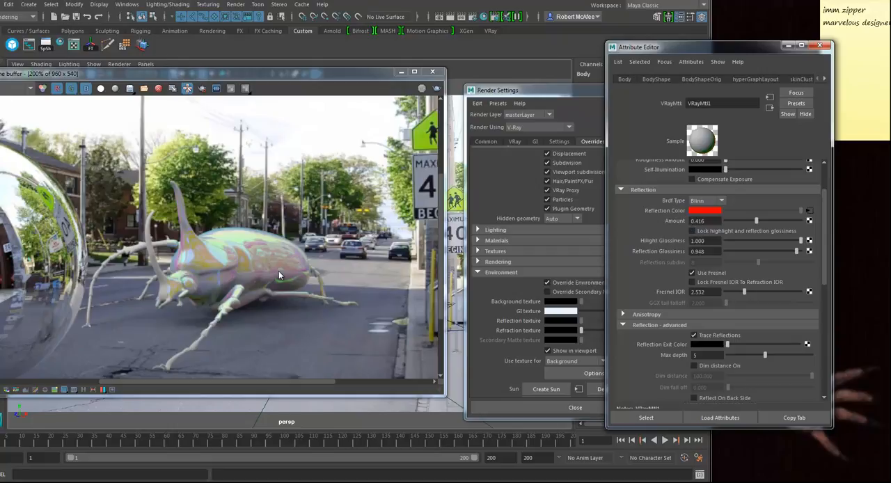
mouse_move(801, 241)
left_mouse_down()
mouse_move(780, 241)
mouse_move(798, 251)
left_mouse_up()
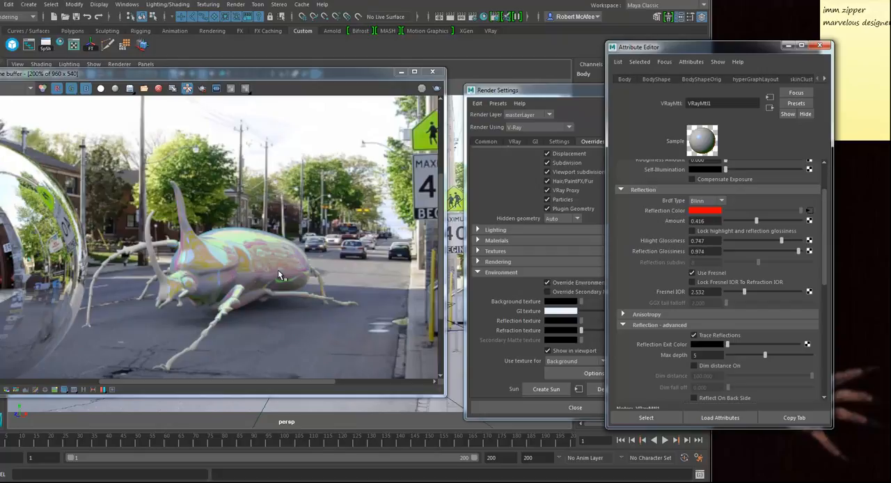